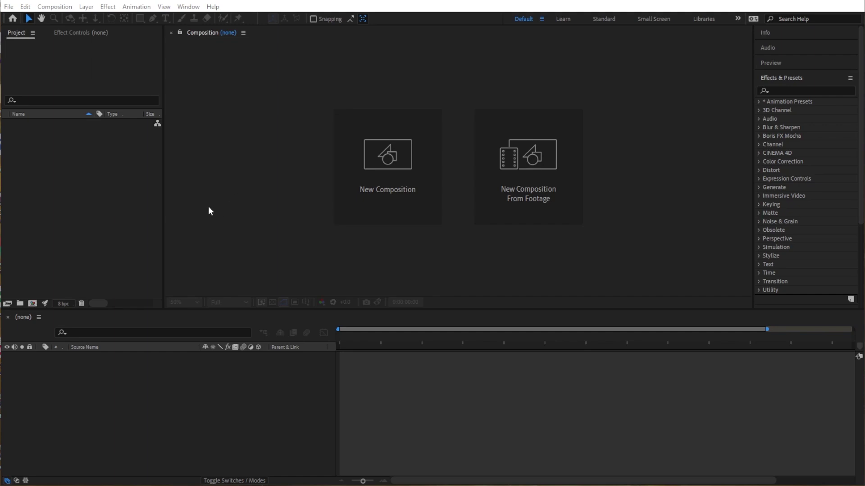
# Create a 30 fps composition named 'Ball Particles Animation'
pyautogui.click(32, 303)
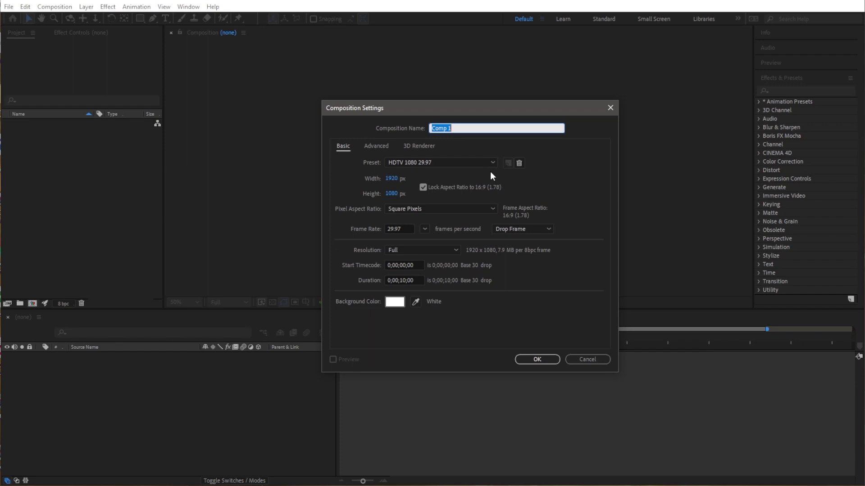
pyautogui.write('Ball Particles Animation')
pyautogui.click(424, 229)
pyautogui.click(475, 261)
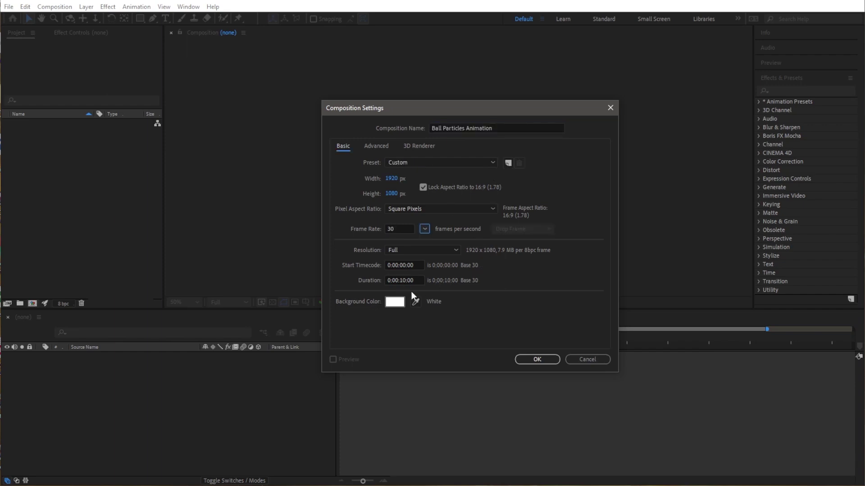
pyautogui.click(543, 361)
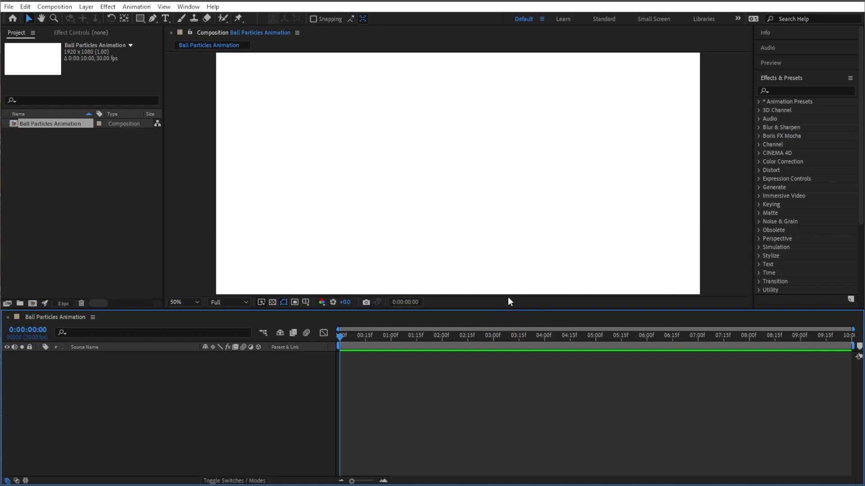
# Add a white solid layer named 'Background' to the composition
pyautogui.rightClick(197, 360)
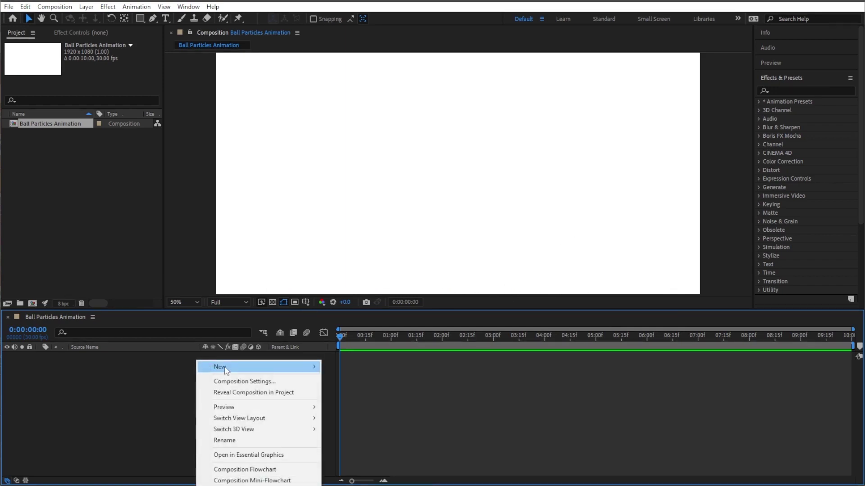
pyautogui.moveTo(292, 372)
pyautogui.click(353, 393)
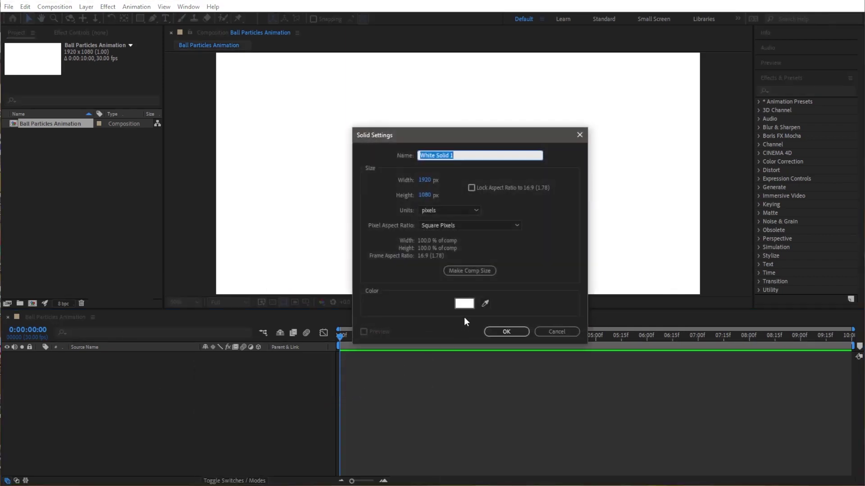
pyautogui.write('Background')
pyautogui.click(508, 335)
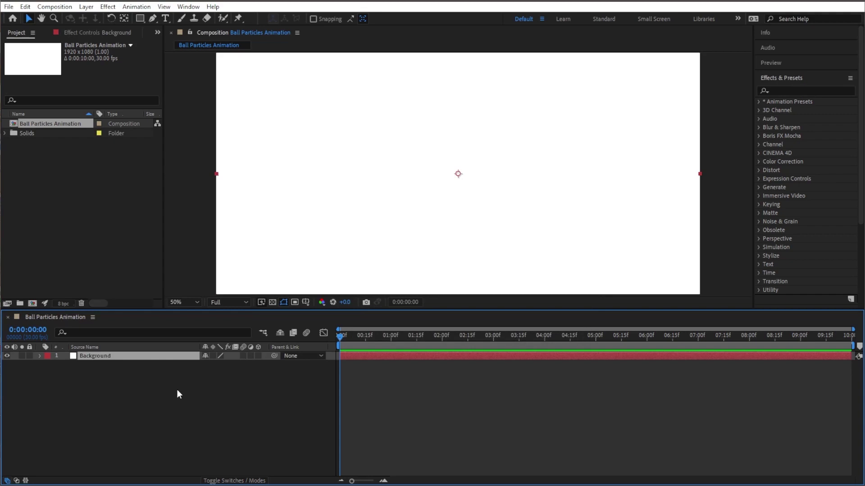
# Apply a Radial Gradient Ramp to Background with its black start centred in the comp
pyautogui.click(787, 90)
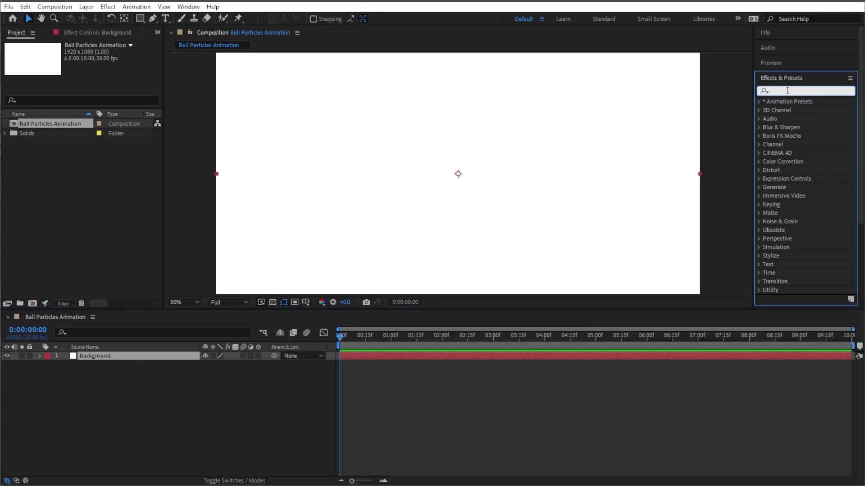
pyautogui.write('gradient')
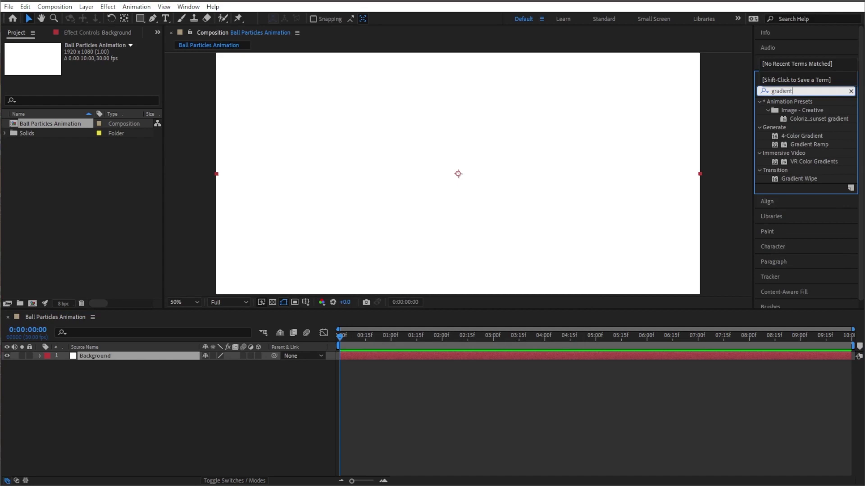
pyautogui.doubleClick(799, 145)
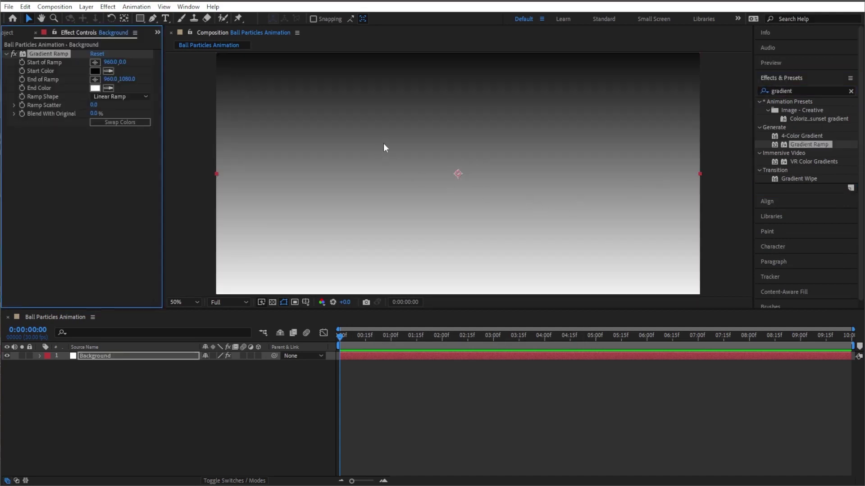
pyautogui.click(139, 96)
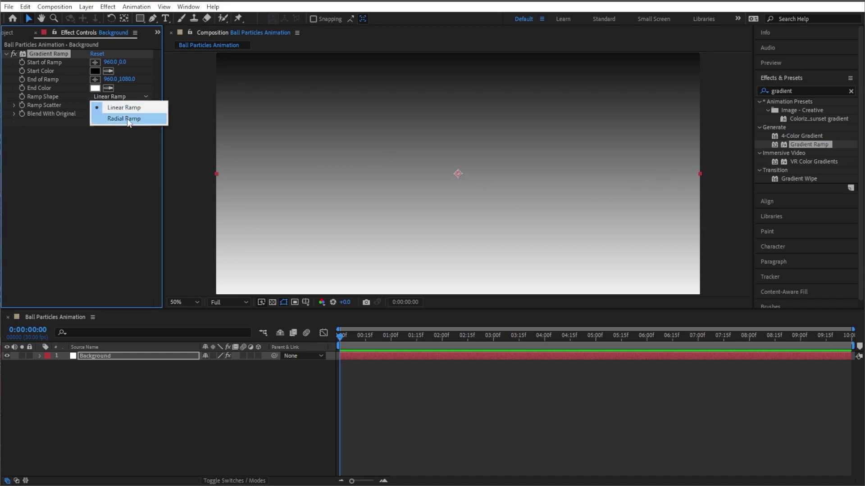
pyautogui.click(151, 116)
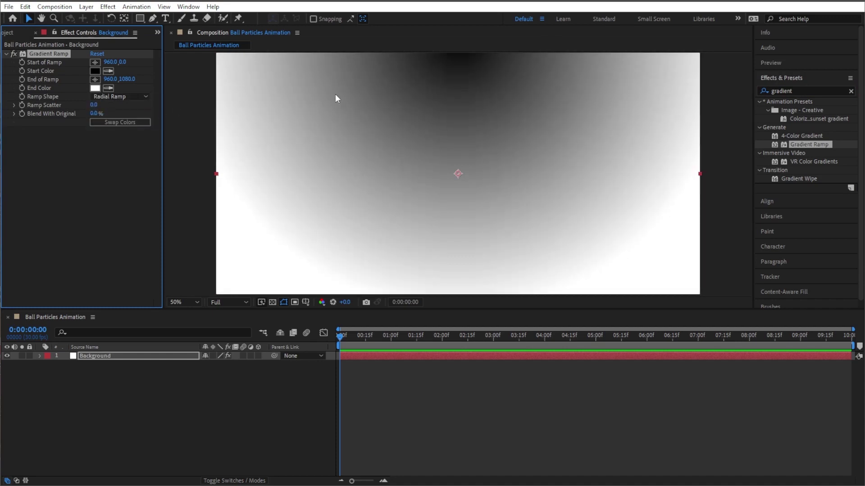
pyautogui.scroll(-1, 472, 123)
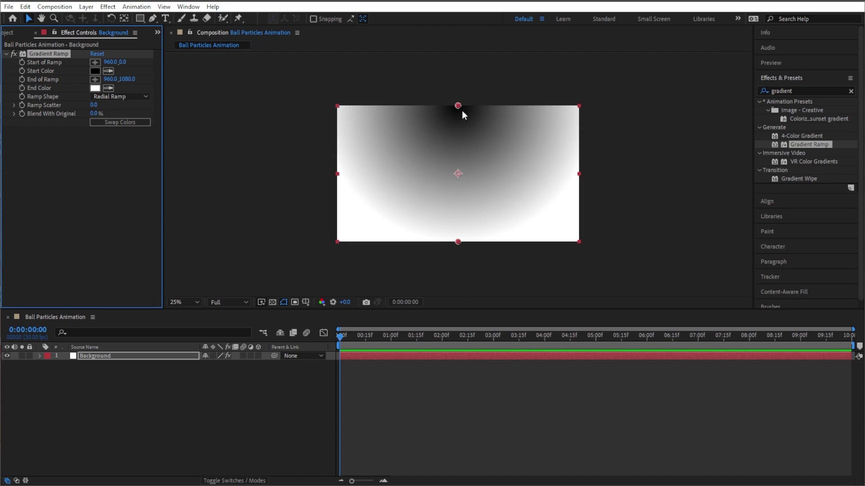
pyautogui.moveTo(458, 107); pyautogui.dragTo(457, 173)
pyautogui.press('.')
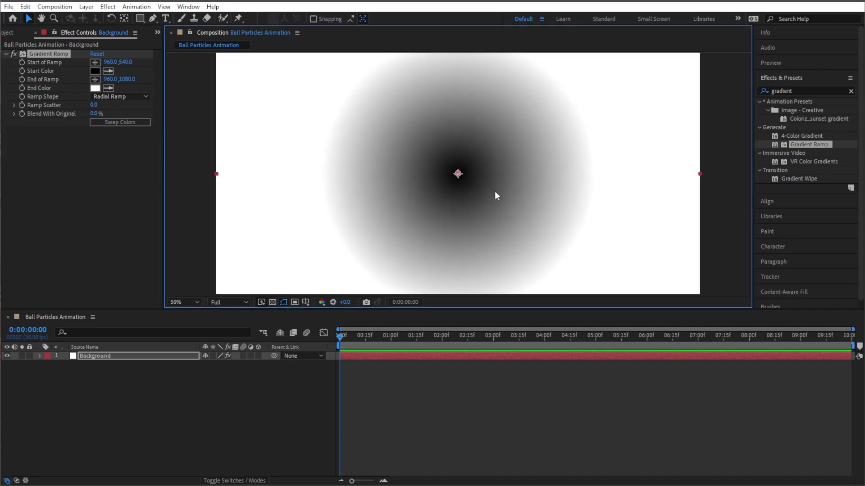
# Set the gradient's end colour to a saturated bright green
pyautogui.click(95, 87)
pyautogui.click(251, 283)
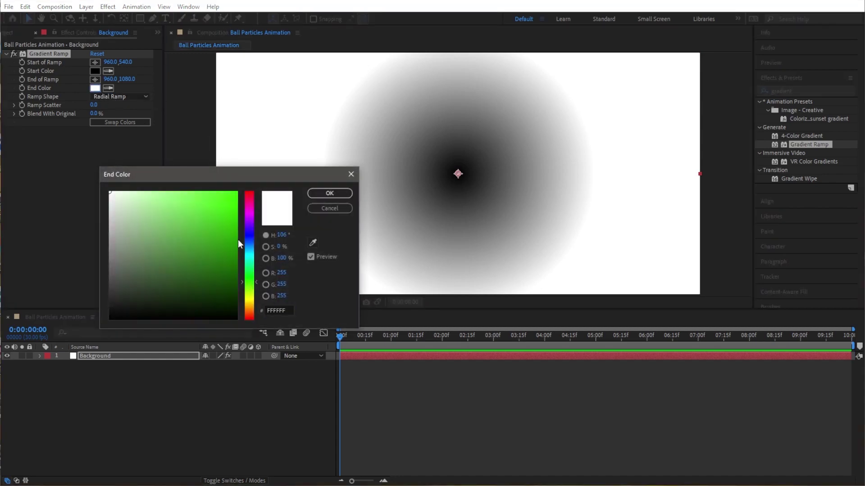
pyautogui.moveTo(237, 239); pyautogui.dragTo(263, 175)
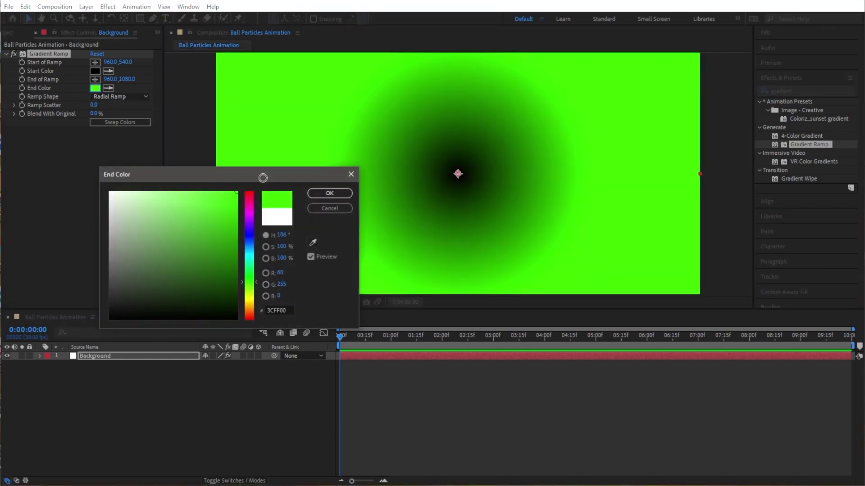
pyautogui.click(341, 194)
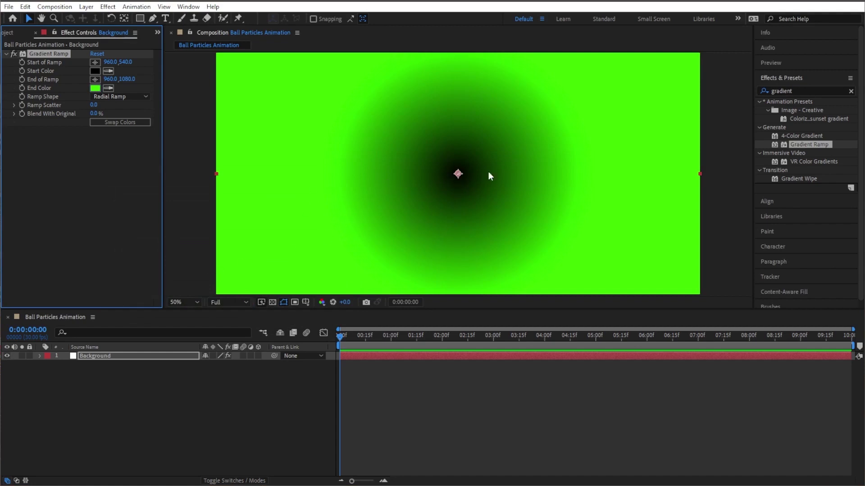
# Push the gradient's end point far past the comp edge so the background darkens
pyautogui.press(',')
pyautogui.press(',')
pyautogui.press('.')
pyautogui.press('.')
pyautogui.scroll(-3, 459, 245)
pyautogui.moveTo(465, 237); pyautogui.dragTo(318, 244)
pyautogui.press(',')
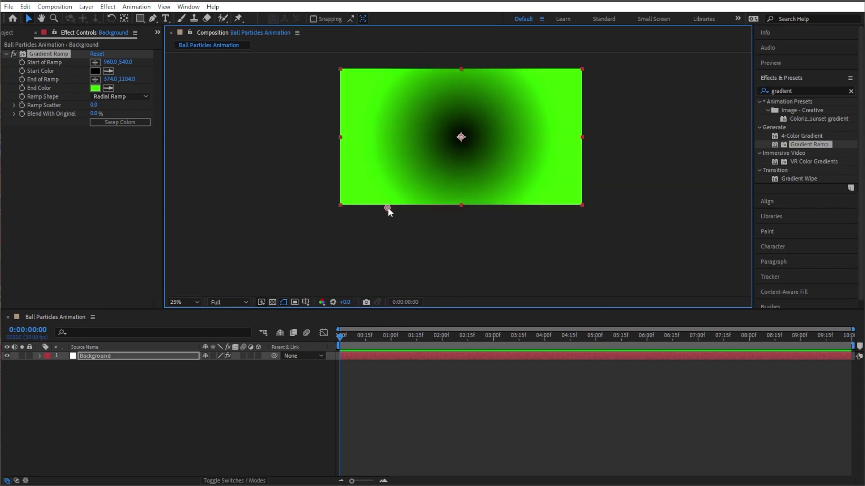
pyautogui.moveTo(387, 207); pyautogui.dragTo(183, 279)
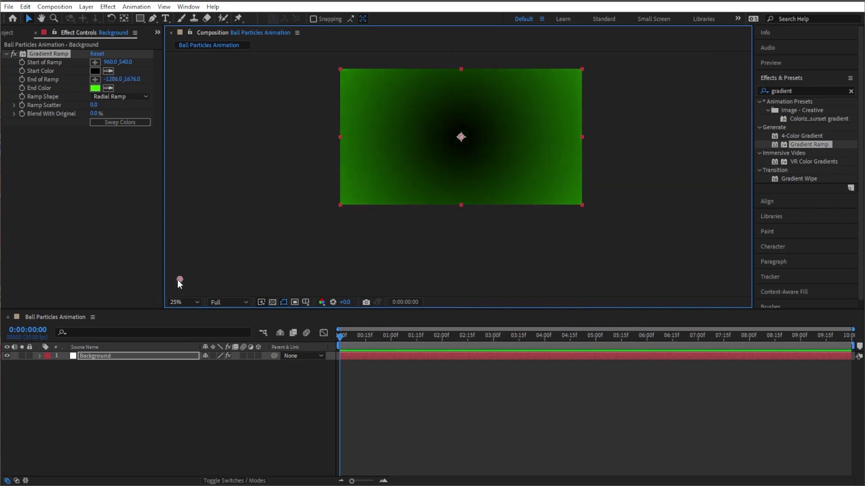
pyautogui.click(426, 206)
pyautogui.scroll(4, 525, 137)
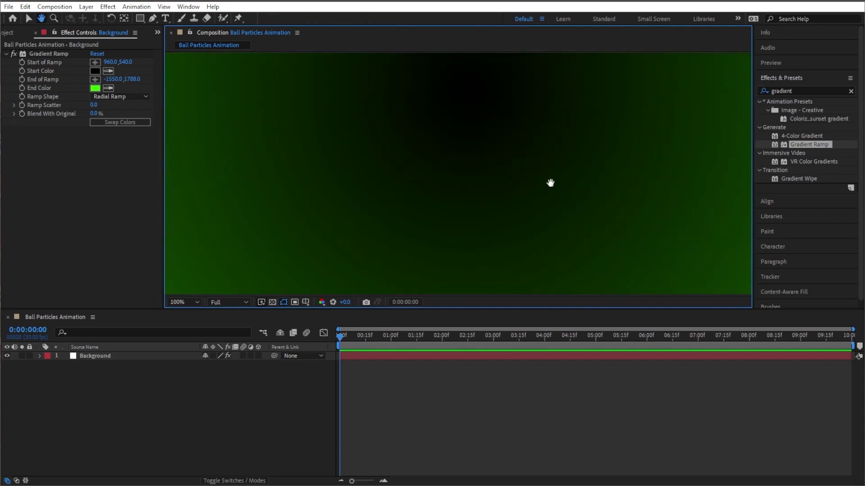
pyautogui.scroll(-2, 549, 197)
pyautogui.hotkey('shift', '/')
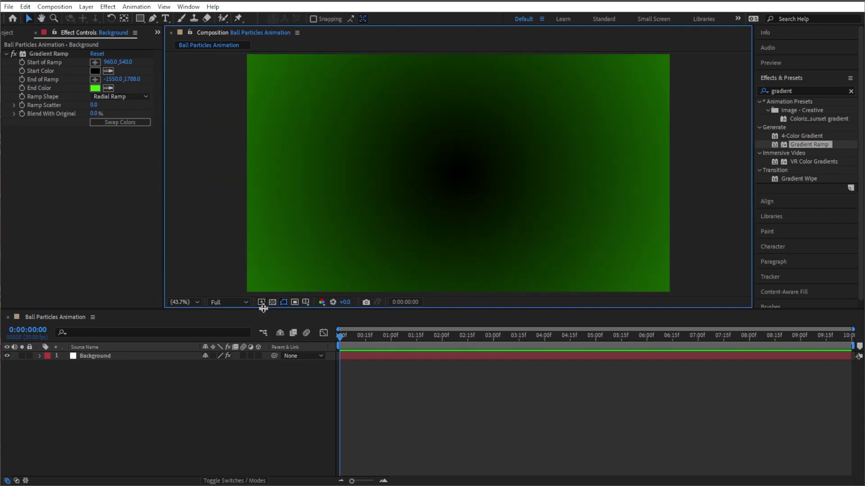
# Add the alienhead.png image to the composition and scale it to about 84%
pyautogui.click(35, 33)
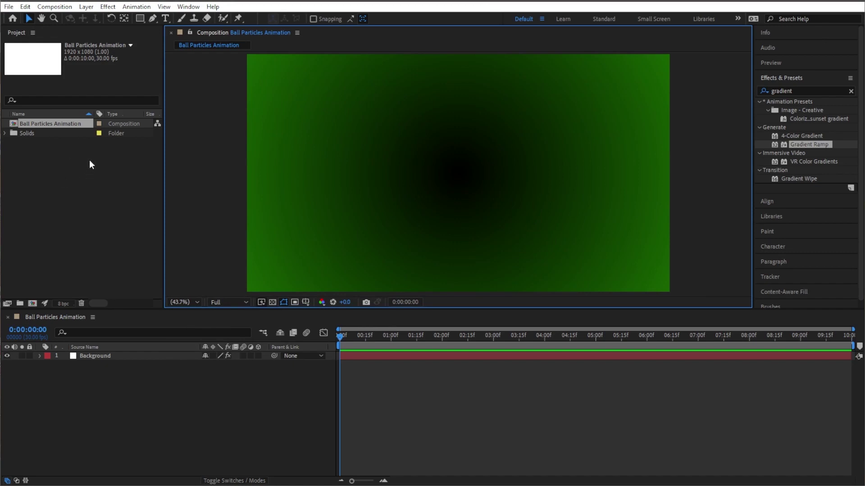
pyautogui.moveTo(49, 124); pyautogui.dragTo(107, 356)
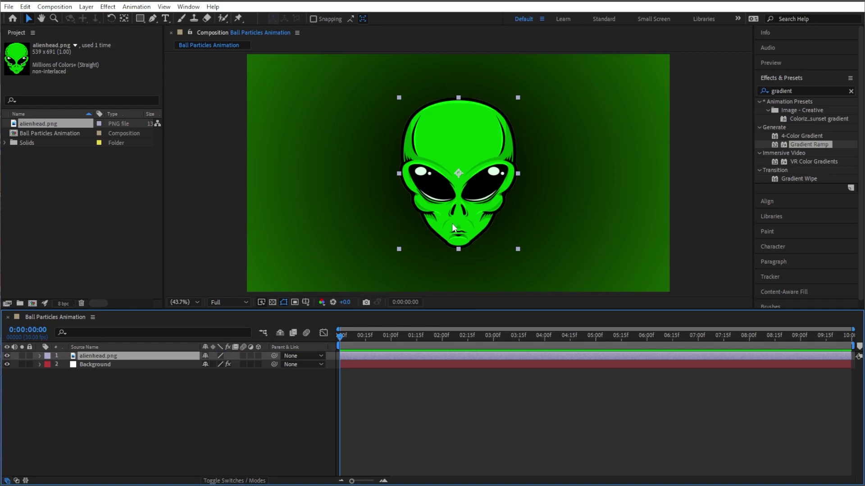
pyautogui.click(223, 430)
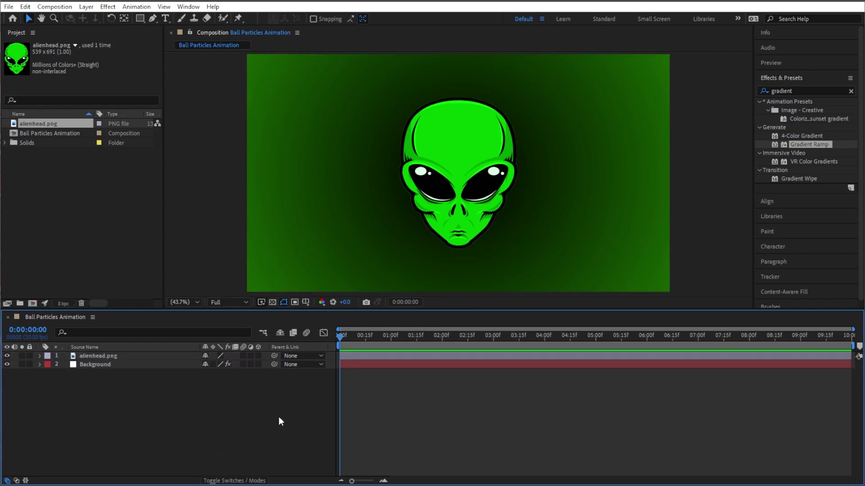
pyautogui.click(167, 357)
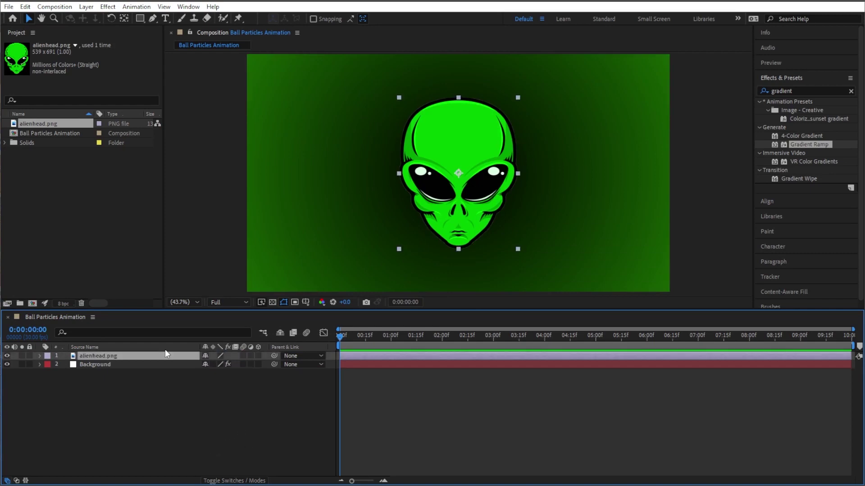
pyautogui.press('s')
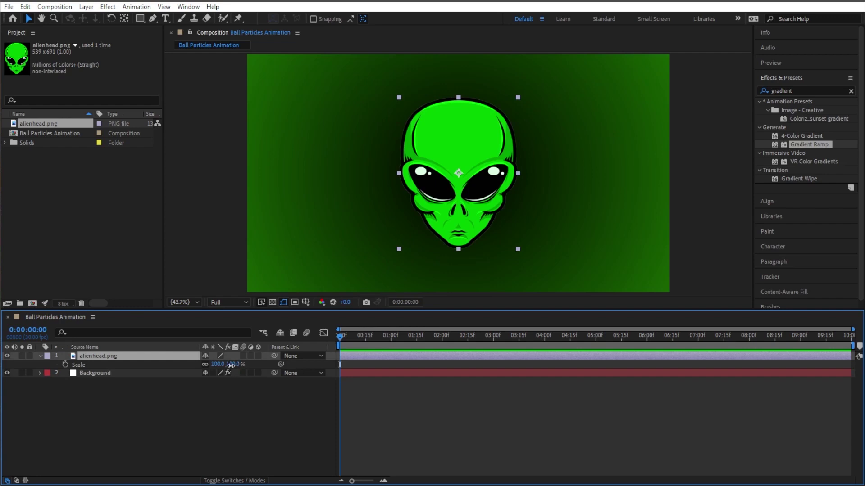
pyautogui.moveTo(231, 365)
pyautogui.mouseDown()
pyautogui.moveTo(217, 366)
pyautogui.moveTo(225, 367)
pyautogui.mouseUp()
pyautogui.click(226, 398)
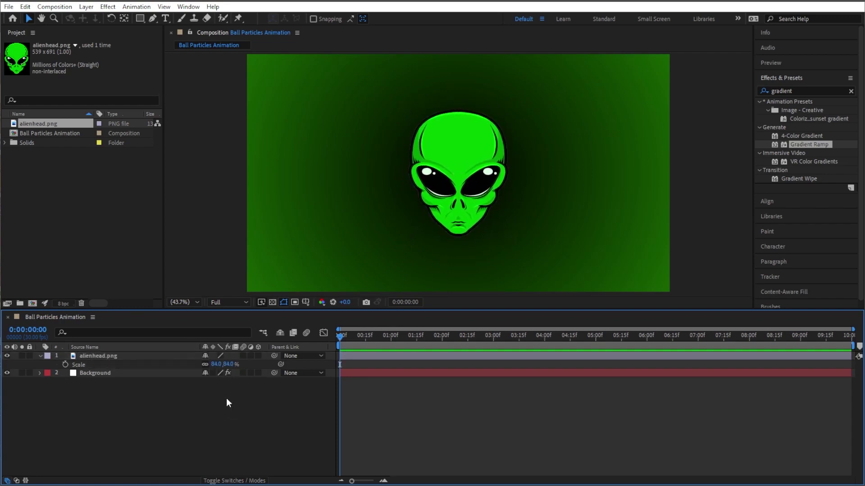
# Pre-compose the alien head as 'LOGO GOES HERE', moving all attributes into it
pyautogui.rightClick(131, 357)
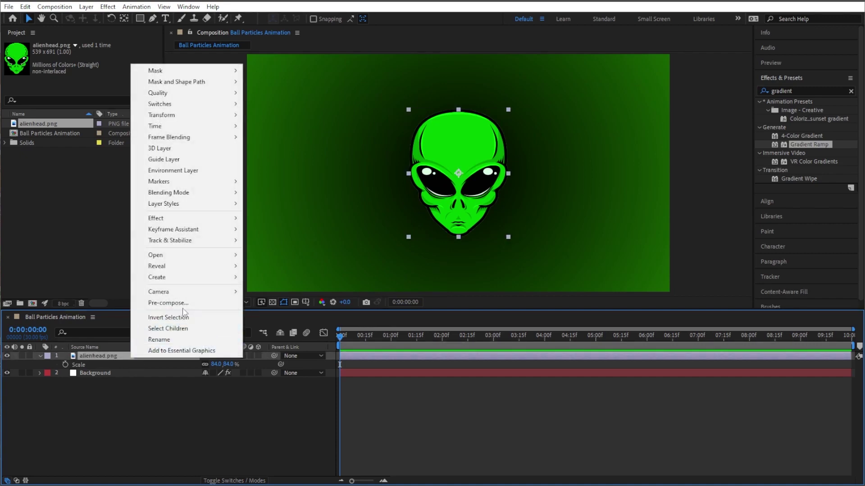
pyautogui.click(184, 304)
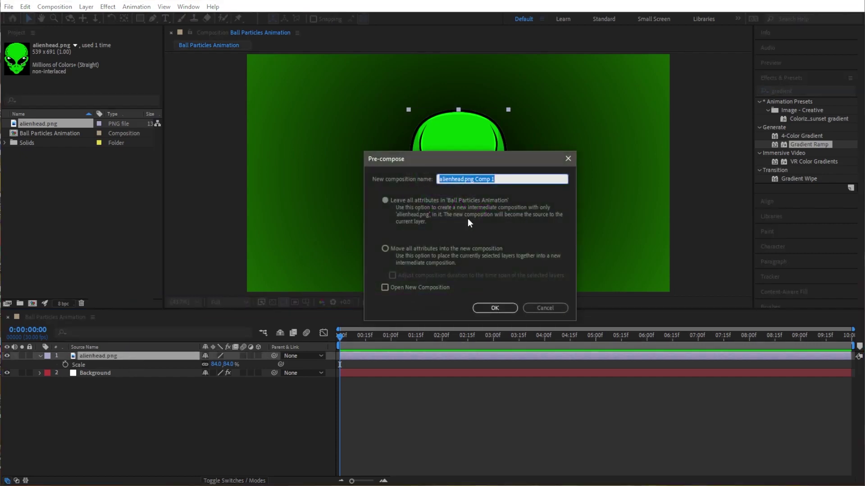
pyautogui.write('LOGO GOES HERE')
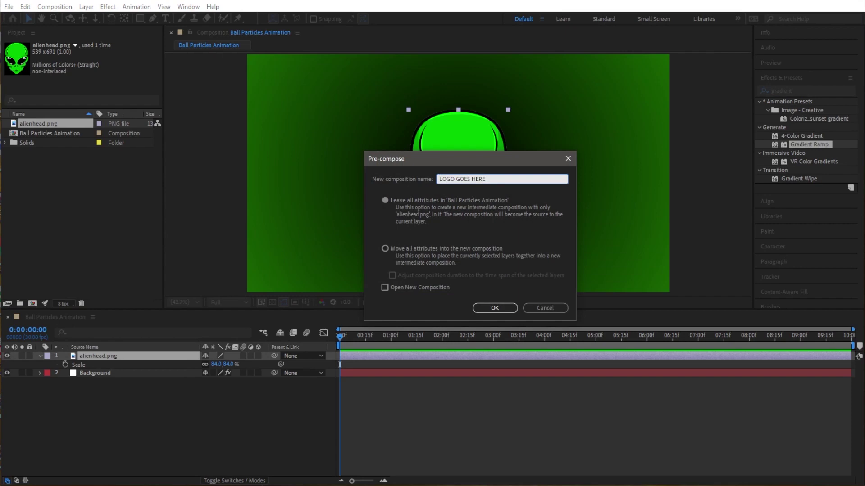
pyautogui.click(384, 249)
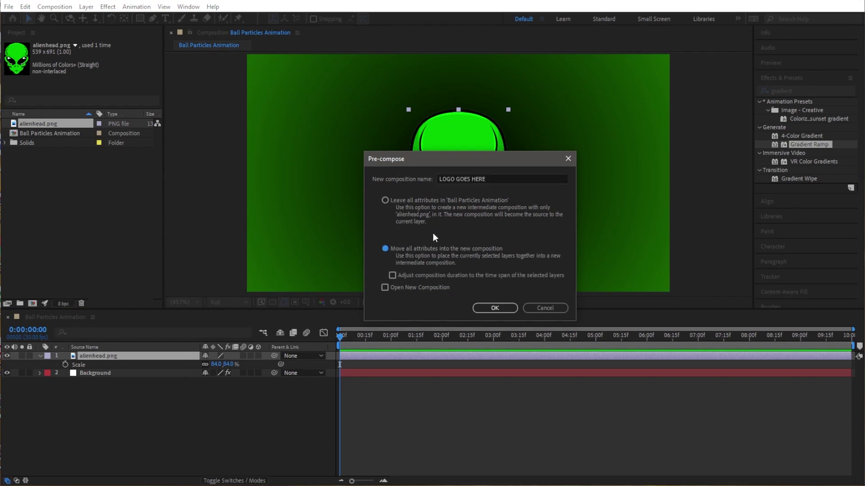
pyautogui.click(501, 310)
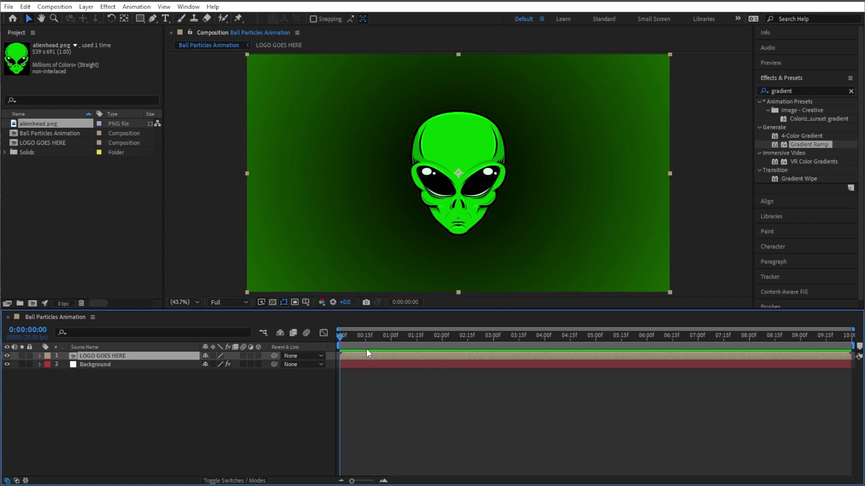
# Apply CC Ball Action to the LOGO GOES HERE layer and raise Scatter to 17
pyautogui.click(162, 390)
pyautogui.click(130, 356)
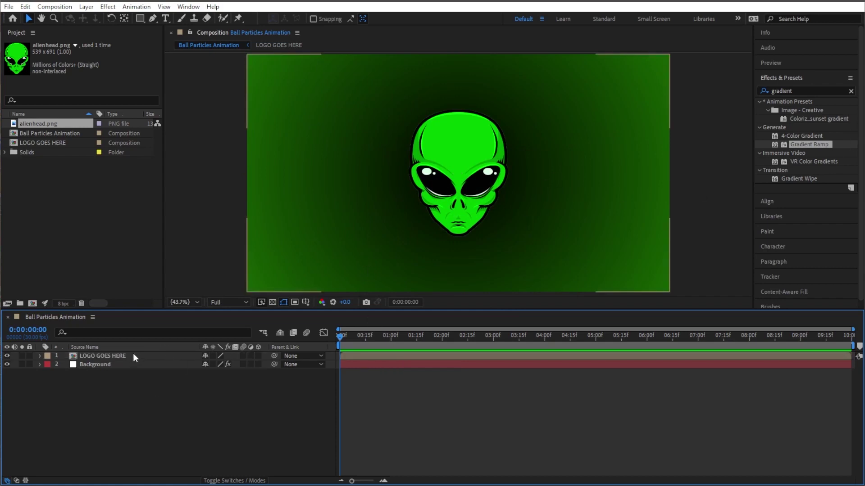
pyautogui.click(802, 91)
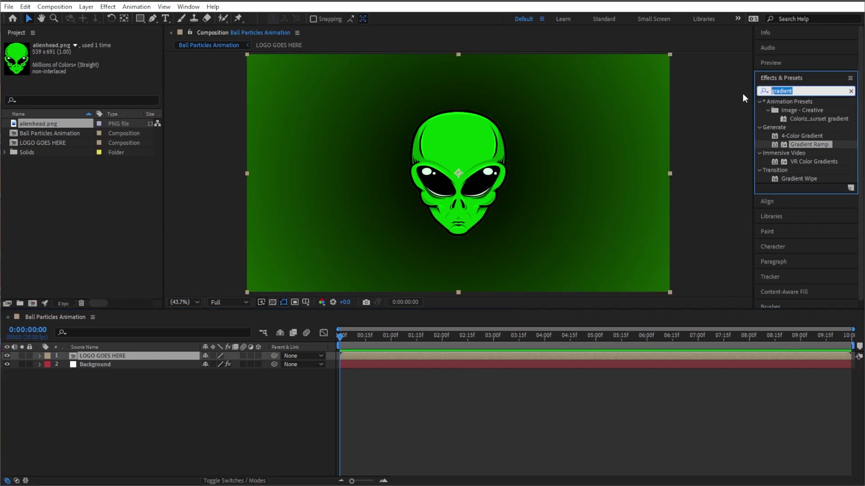
pyautogui.write('CC b')
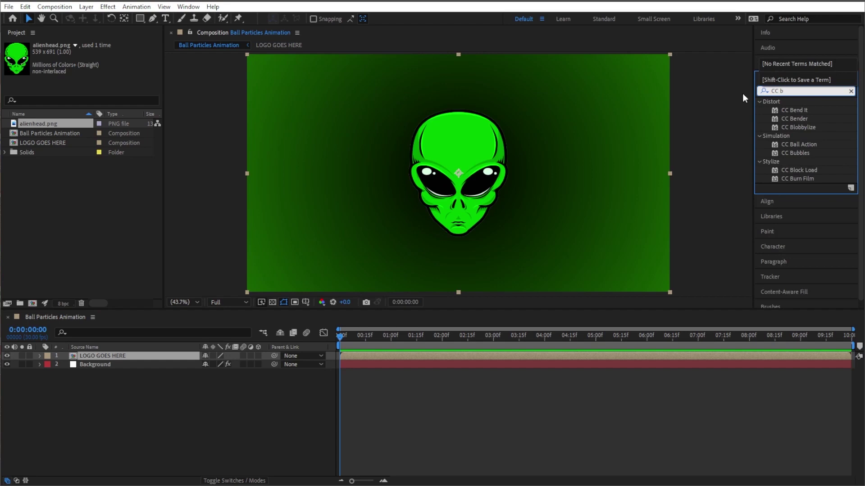
pyautogui.doubleClick(795, 144)
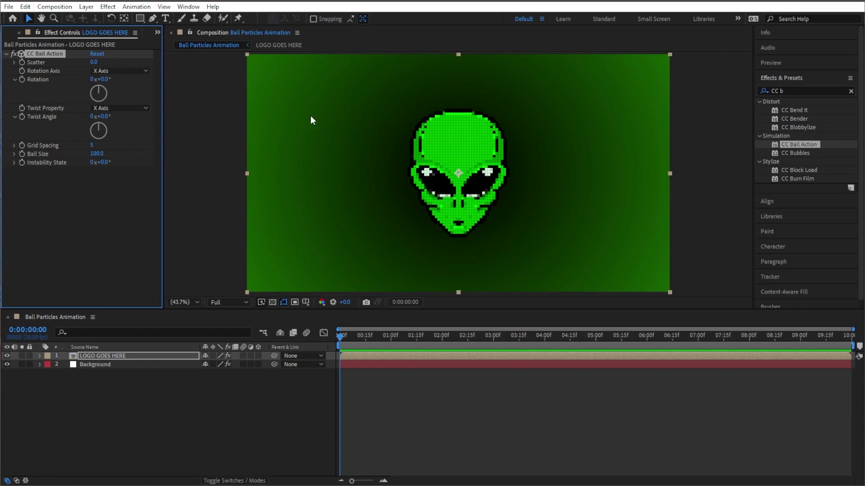
pyautogui.moveTo(94, 63)
pyautogui.mouseDown()
pyautogui.moveTo(151, 60)
pyautogui.moveTo(113, 54)
pyautogui.moveTo(169, 77)
pyautogui.moveTo(84, 64)
pyautogui.moveTo(153, 68)
pyautogui.moveTo(110, 62)
pyautogui.mouseUp()
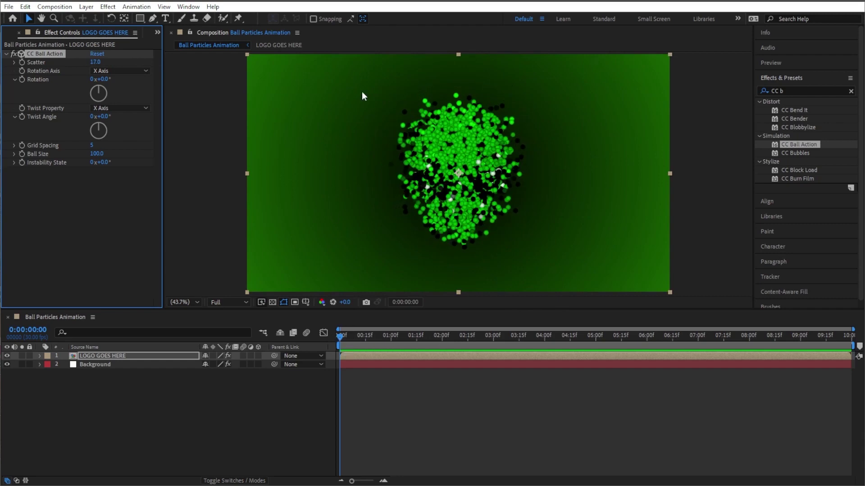
# Set CC Ball Action's Scatter to 100 and Grid Spacing to 3
pyautogui.click(96, 62)
pyautogui.write('100')
pyautogui.press('Return')
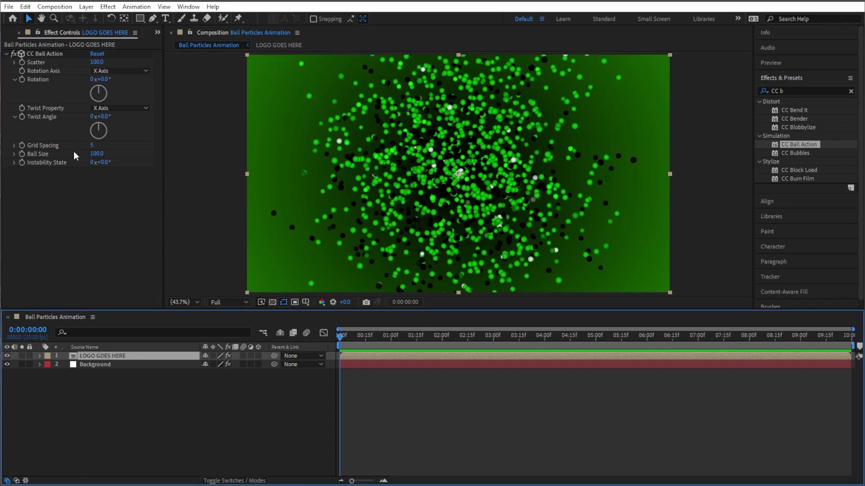
pyautogui.click(92, 146)
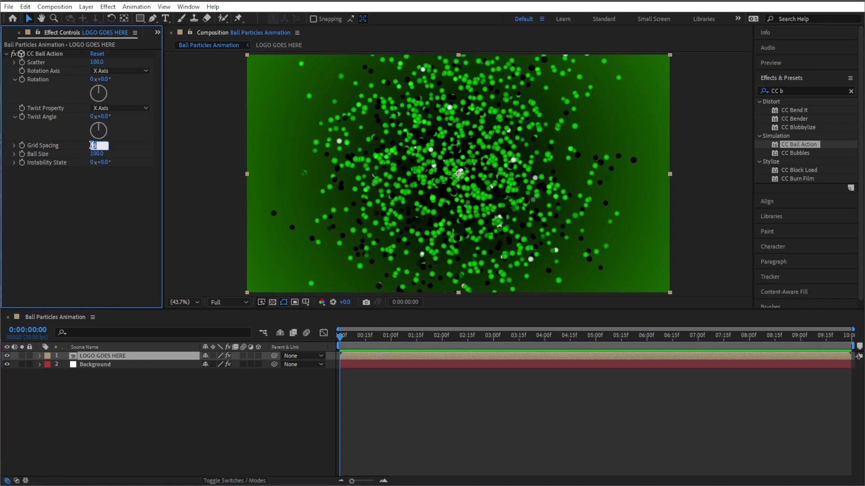
pyautogui.write('3')
pyautogui.press('Return')
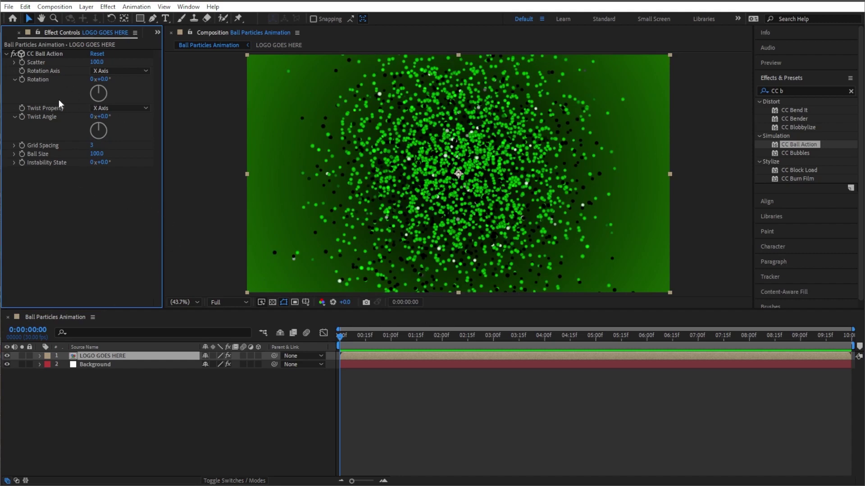
# Keyframe Scatter at 100 at the start and 2 at 2 seconds
pyautogui.click(23, 62)
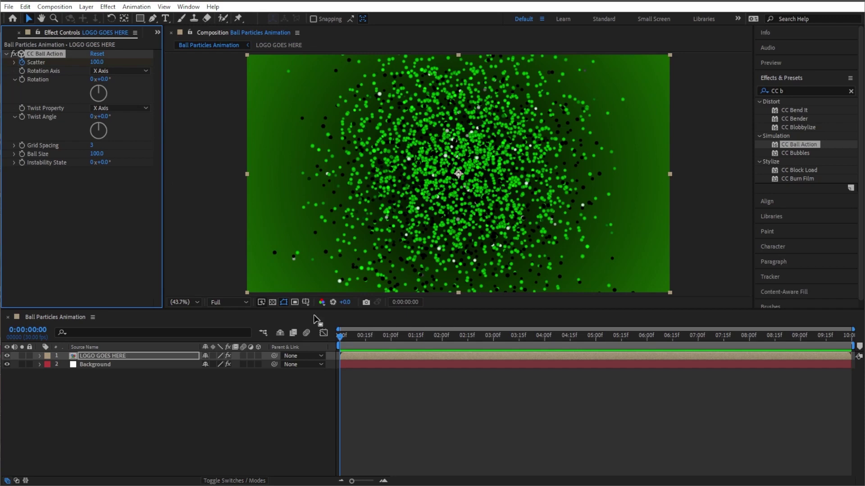
pyautogui.moveTo(346, 339); pyautogui.dragTo(441, 342)
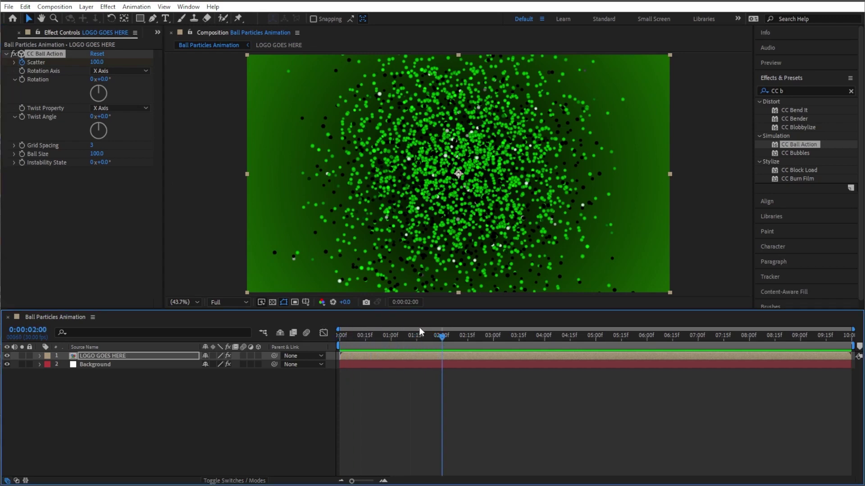
pyautogui.click(97, 63)
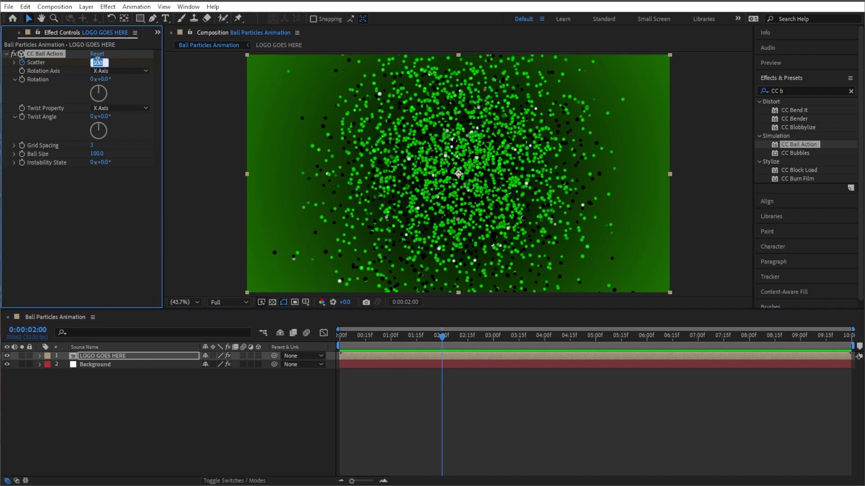
pyautogui.write('0')
pyautogui.press('Return')
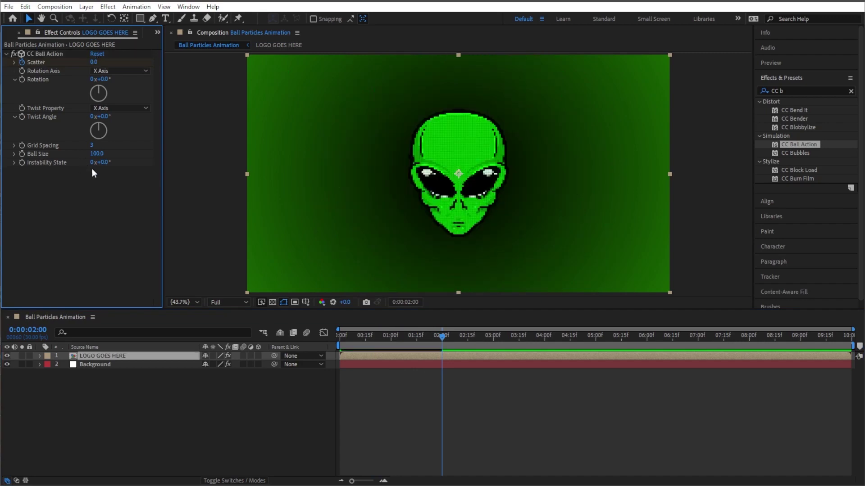
pyautogui.click(95, 62)
pyautogui.write('2')
pyautogui.press('Return')
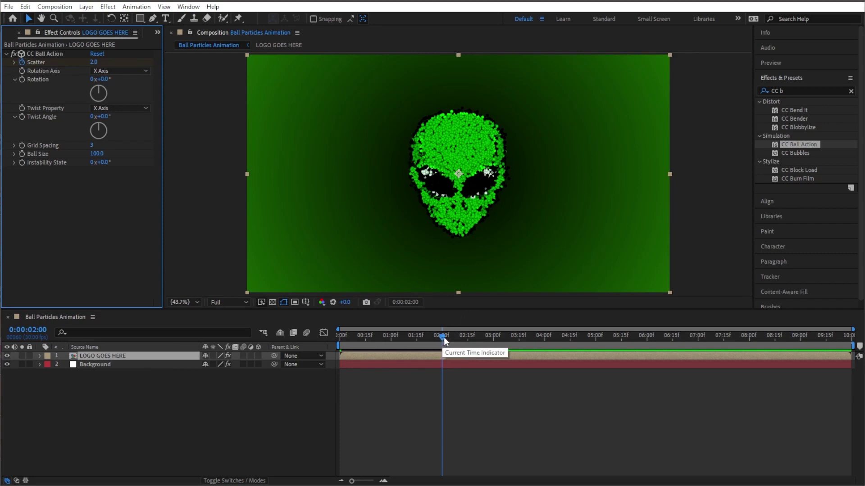
pyautogui.moveTo(349, 338); pyautogui.dragTo(442, 325)
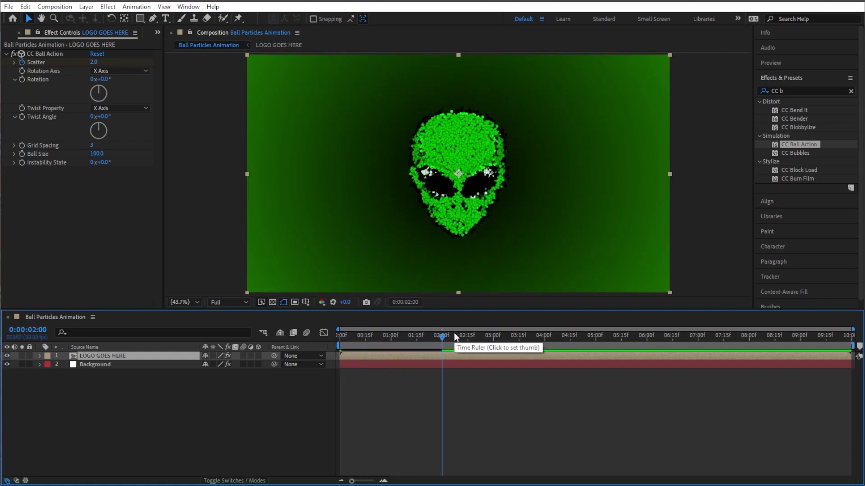
# Add a Scatter keyframe of 40 at 3 seconds
pyautogui.moveTo(488, 336); pyautogui.dragTo(494, 342)
pyautogui.click(94, 62)
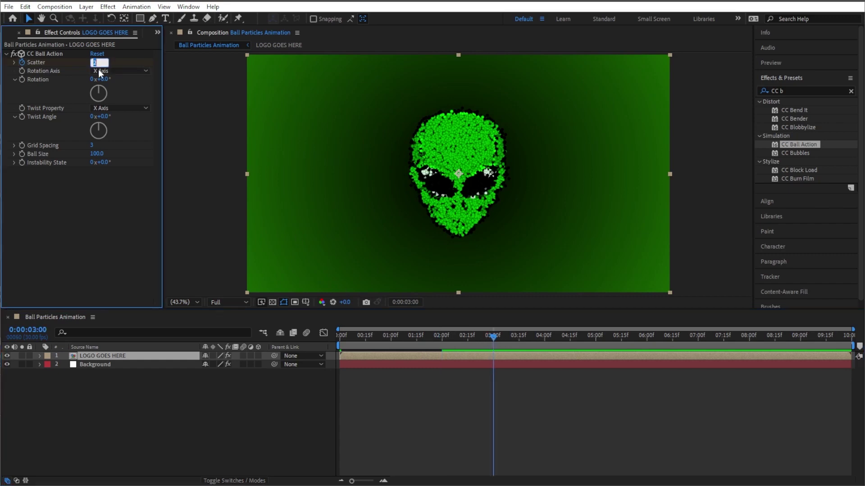
pyautogui.write('40')
pyautogui.click(409, 390)
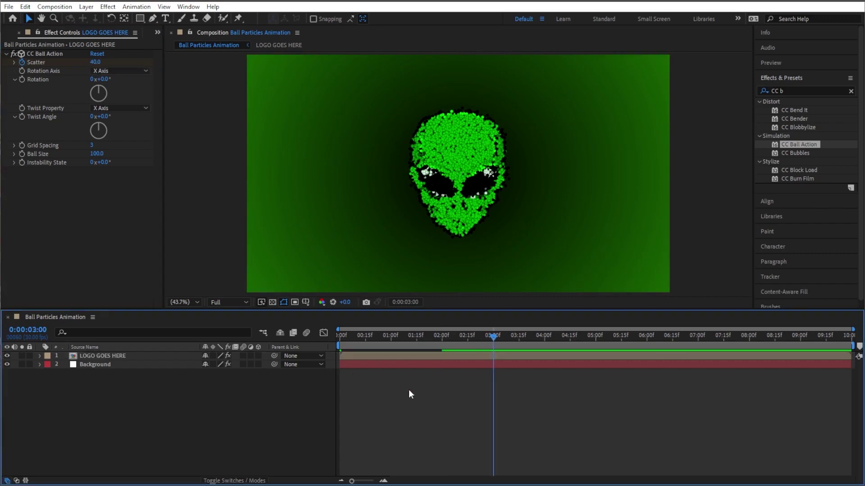
pyautogui.moveTo(366, 342); pyautogui.dragTo(563, 339)
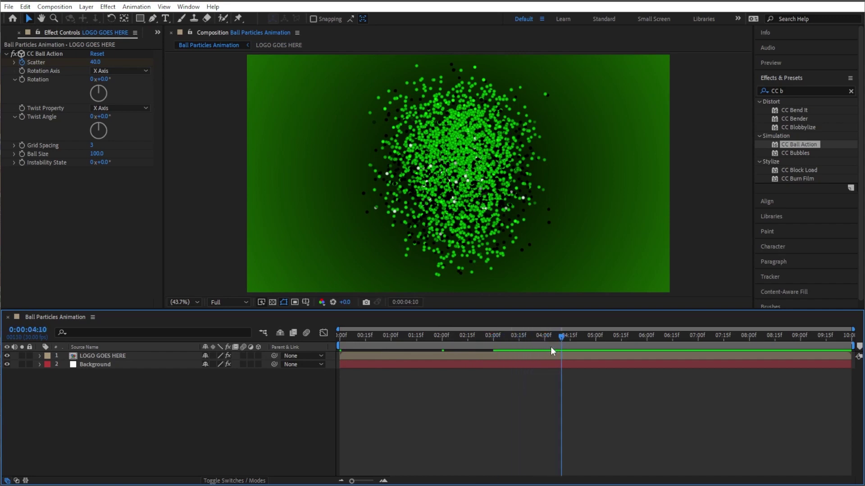
# Add a Scatter keyframe of 1 at 4:10 and play the animation back
pyautogui.click(97, 62)
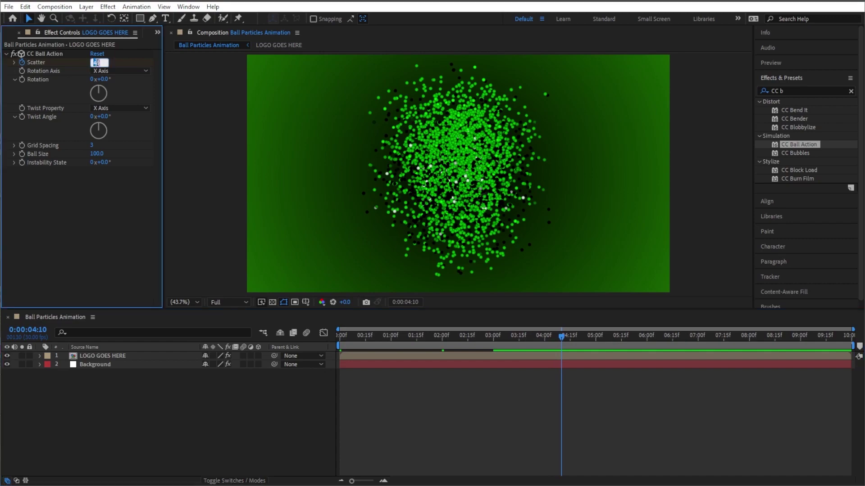
pyautogui.write('1')
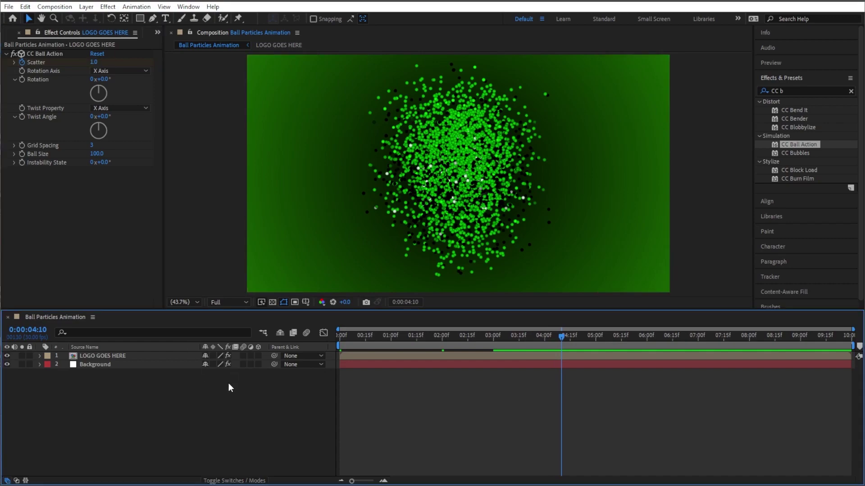
pyautogui.click(340, 336)
pyautogui.press('space')
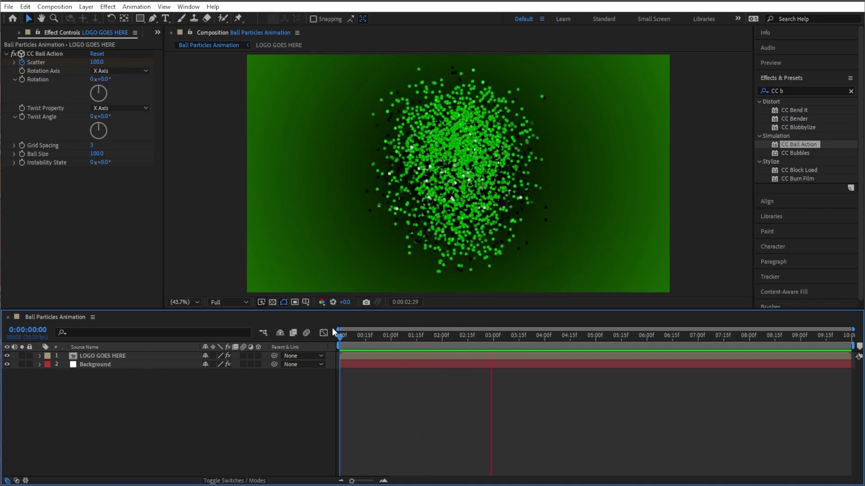
pyautogui.click(449, 336)
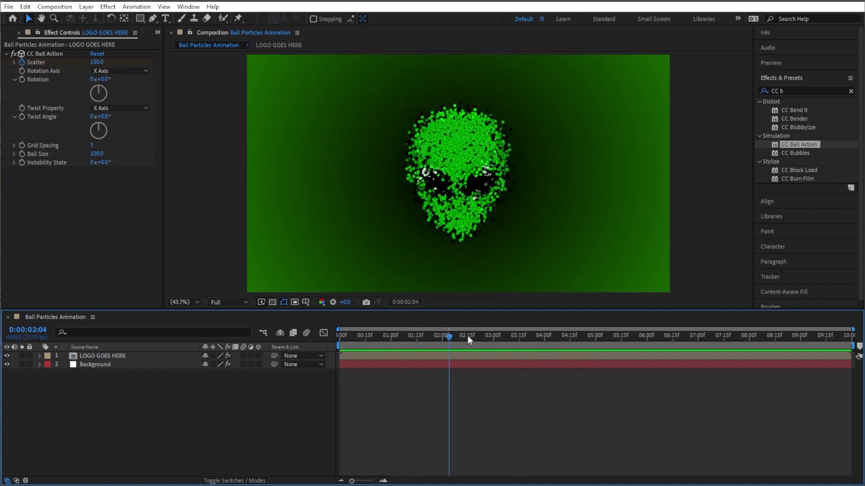
pyautogui.click(511, 336)
pyautogui.click(109, 357)
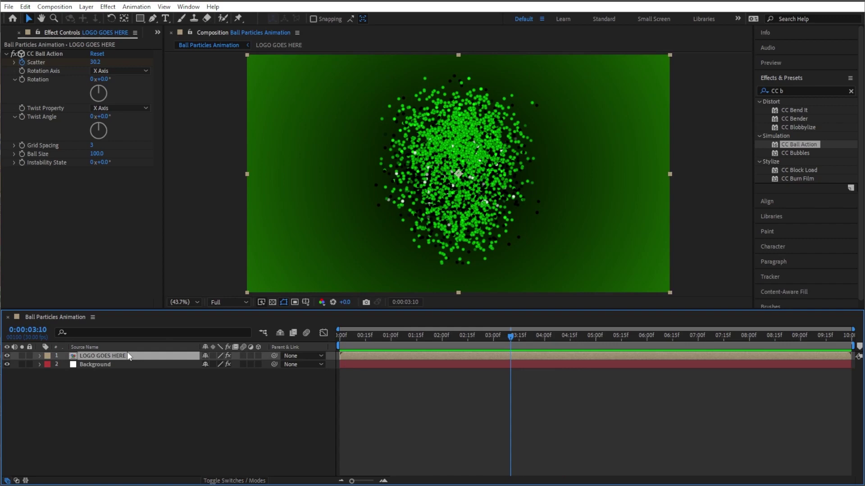
# Apply easy ease to all four Scatter keyframes and preview the eased assembly
pyautogui.press('u')
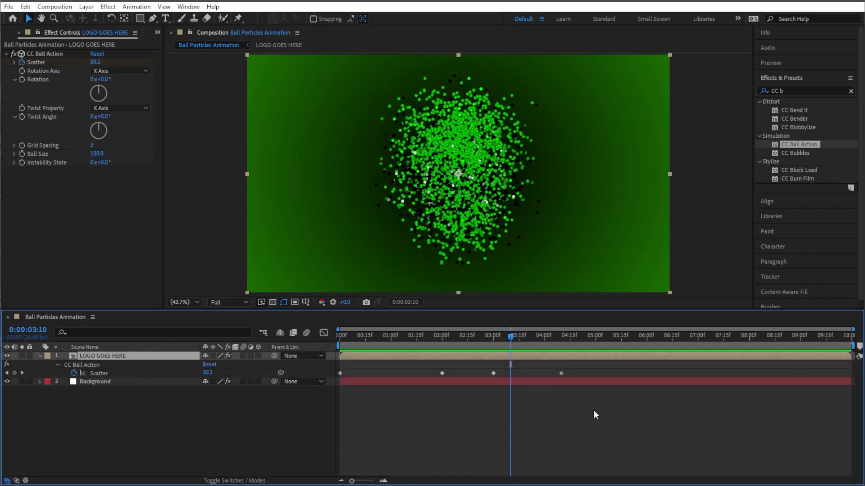
pyautogui.moveTo(575, 370); pyautogui.dragTo(336, 377)
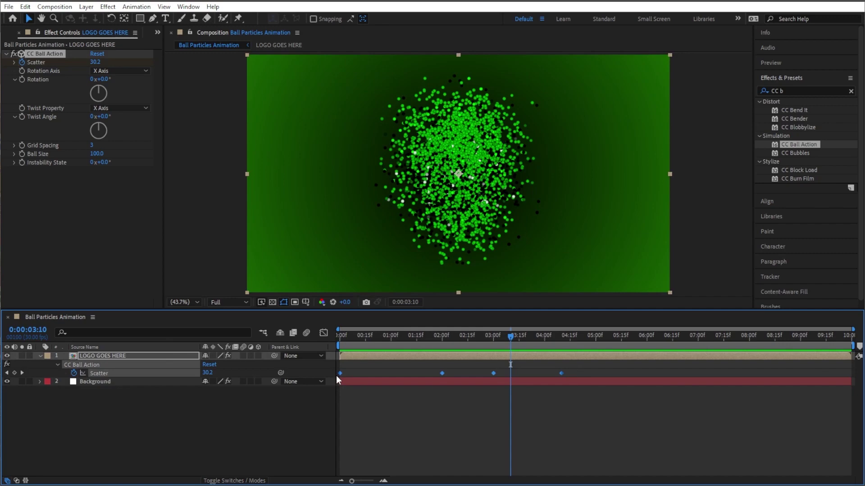
pyautogui.press('F9')
pyautogui.press('Home')
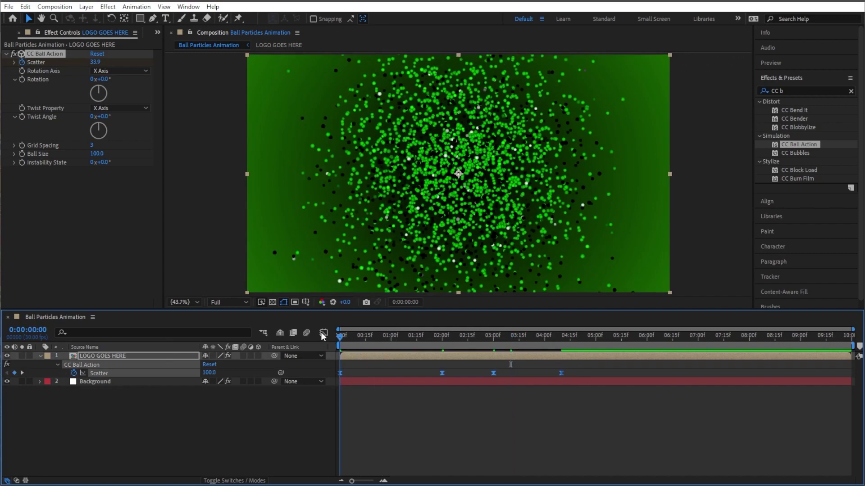
pyautogui.moveTo(375, 336); pyautogui.dragTo(380, 360)
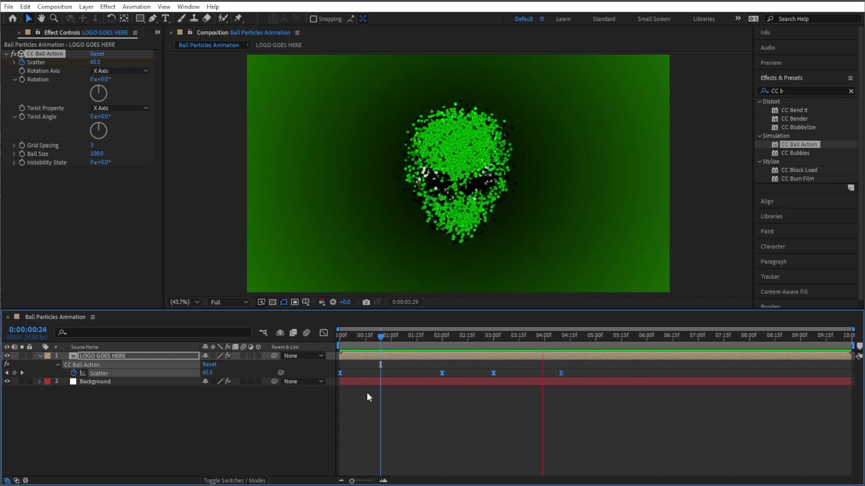
pyautogui.press('space')
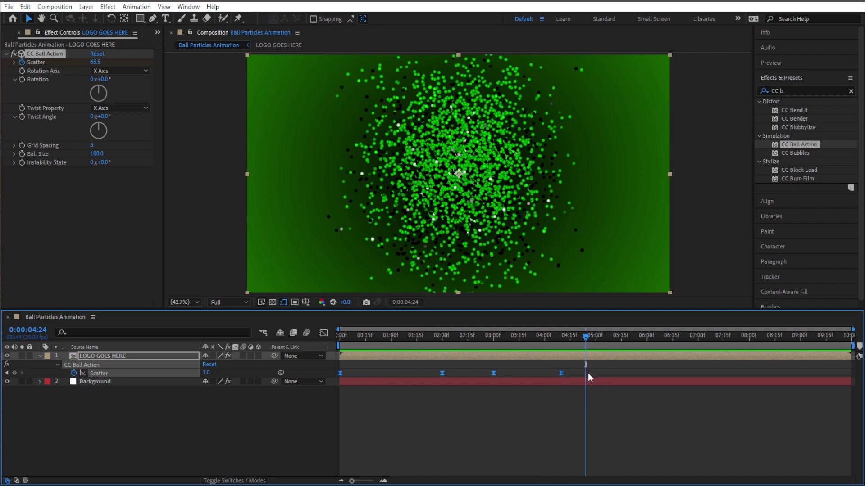
pyautogui.moveTo(575, 368); pyautogui.dragTo(336, 378)
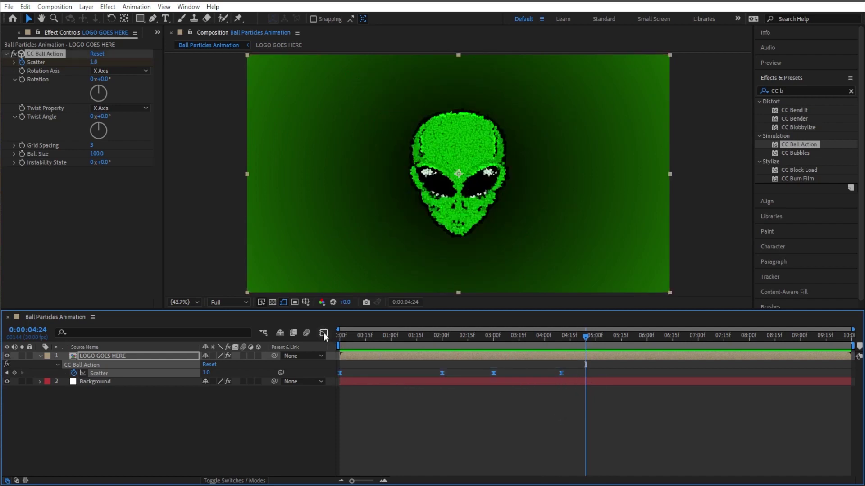
# In the Graph Editor, smooth the Scatter curve's easing around the 2:00 keyframe
pyautogui.click(323, 333)
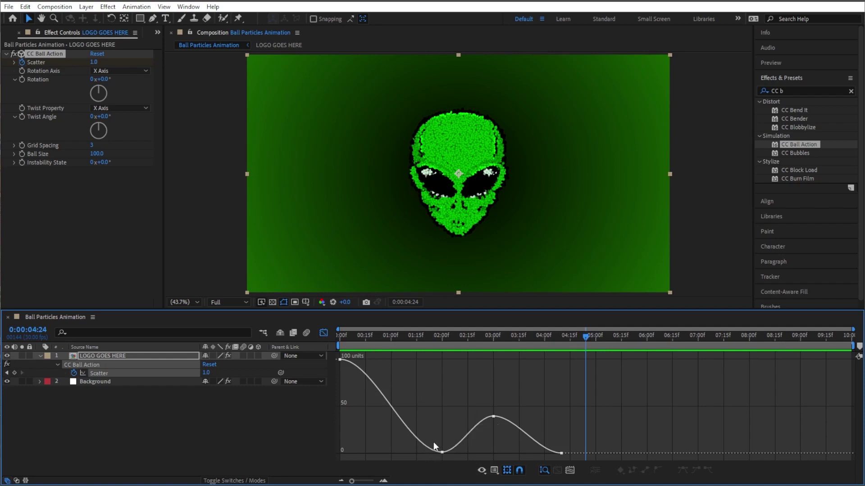
pyautogui.moveTo(452, 461); pyautogui.dragTo(451, 461)
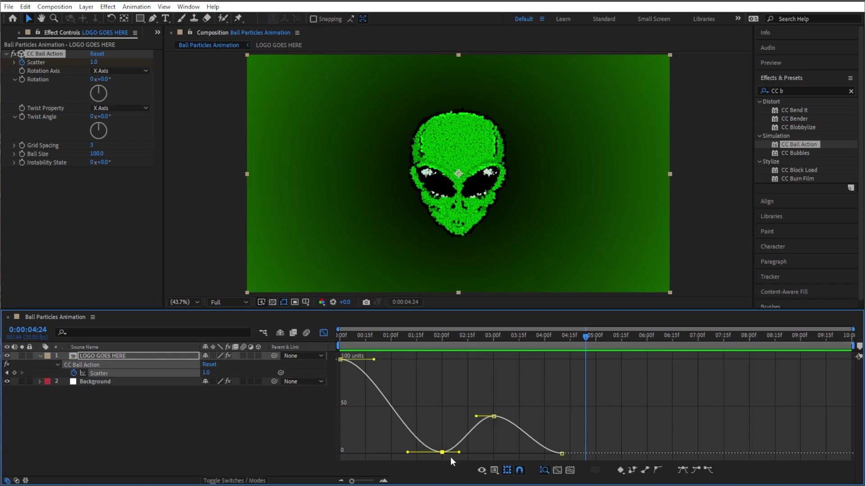
pyautogui.moveTo(403, 348); pyautogui.dragTo(463, 351)
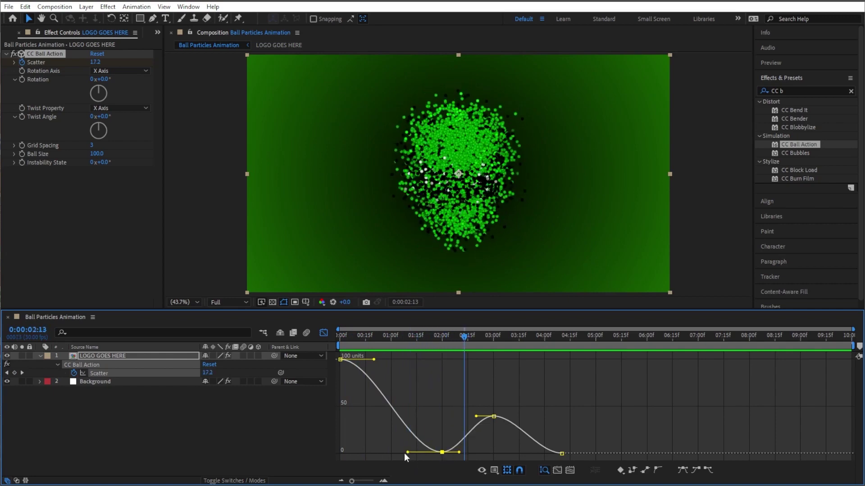
pyautogui.moveTo(404, 453); pyautogui.dragTo(387, 454)
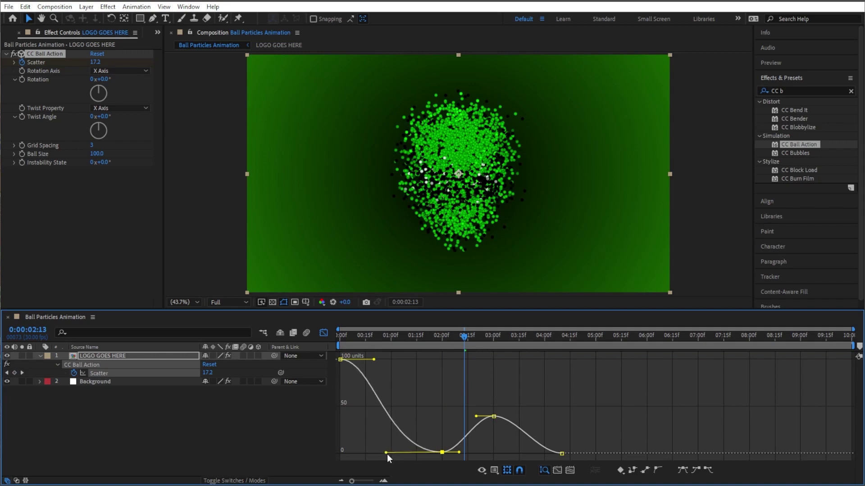
pyautogui.moveTo(374, 359); pyautogui.dragTo(472, 325)
pyautogui.click(360, 339)
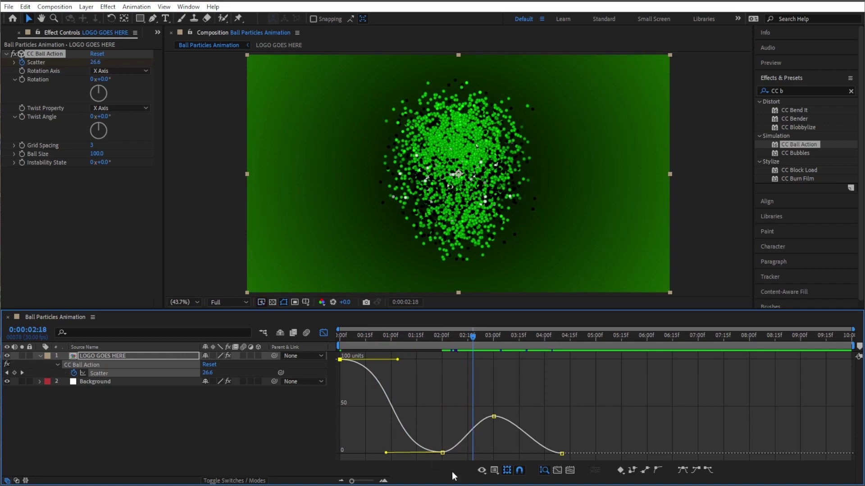
pyautogui.click(448, 458)
pyautogui.moveTo(439, 443); pyautogui.dragTo(482, 455)
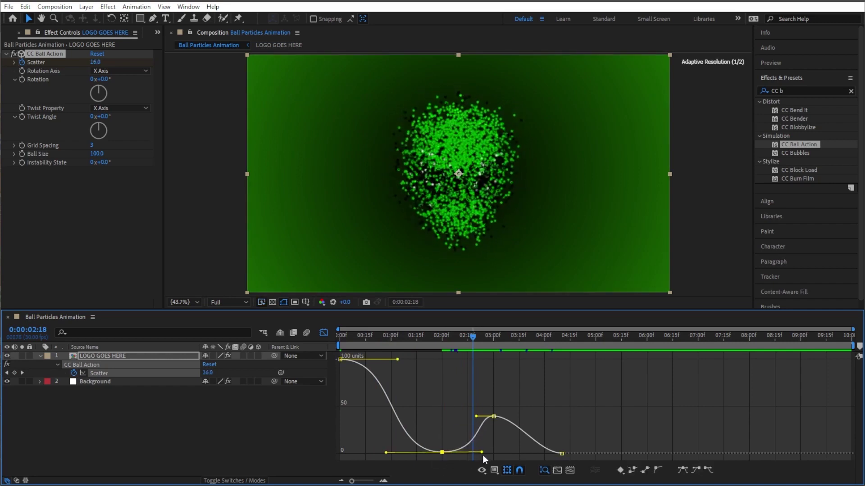
pyautogui.click(336, 335)
pyautogui.moveTo(335, 334); pyautogui.dragTo(493, 339)
# Flatten the easing out of the 3:00 keyframe and into the final keyframe, then preview
pyautogui.click(503, 431)
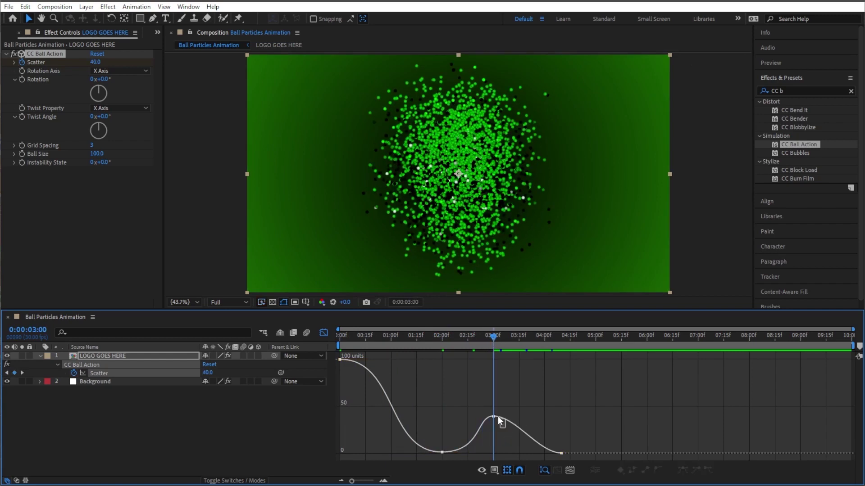
pyautogui.click(494, 416)
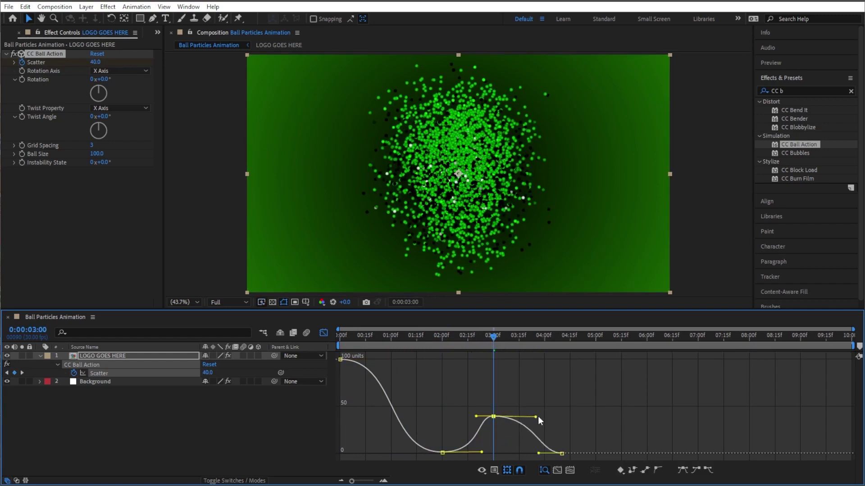
pyautogui.moveTo(545, 416); pyautogui.dragTo(549, 413)
pyautogui.moveTo(538, 453); pyautogui.dragTo(532, 453)
pyautogui.click(482, 396)
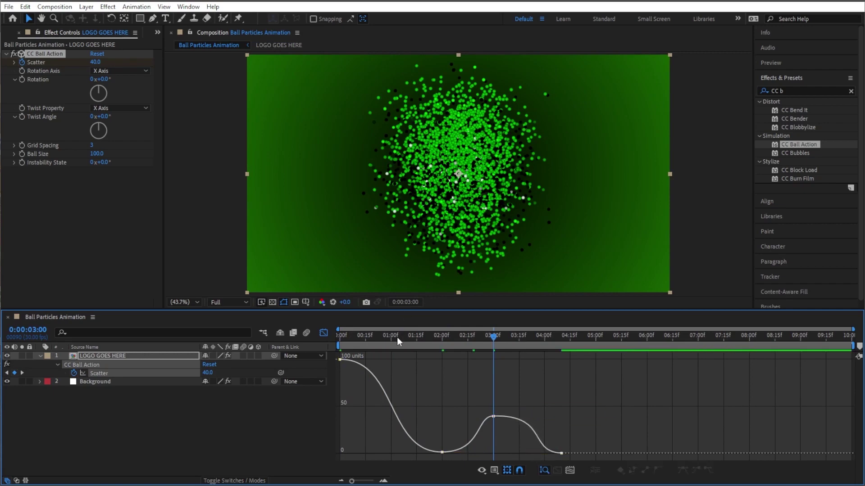
pyautogui.moveTo(396, 337); pyautogui.dragTo(308, 337)
pyautogui.press('space')
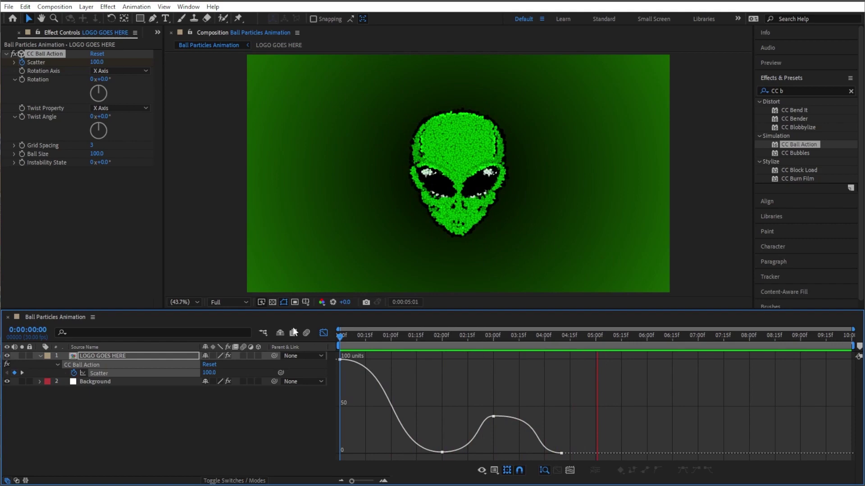
pyautogui.click(371, 339)
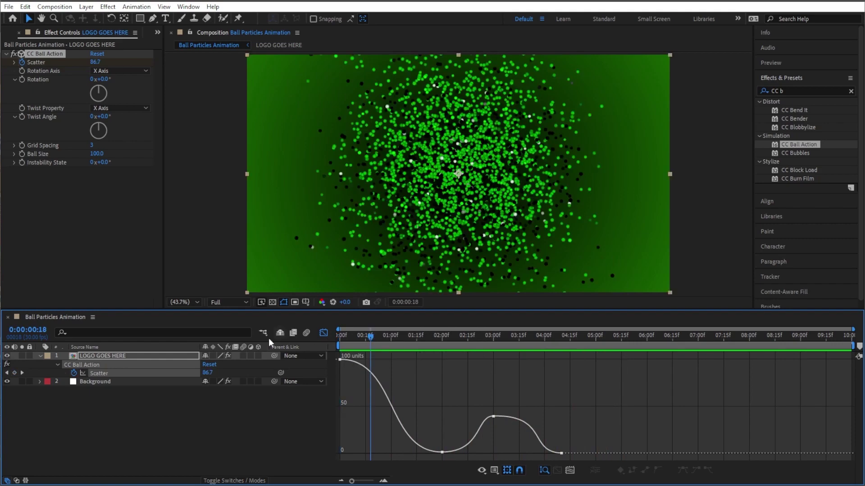
# Set CC Ball Action's Rotation Axis to Y Axis, then move to 5:00
pyautogui.click(323, 333)
pyautogui.moveTo(400, 334); pyautogui.dragTo(340, 336)
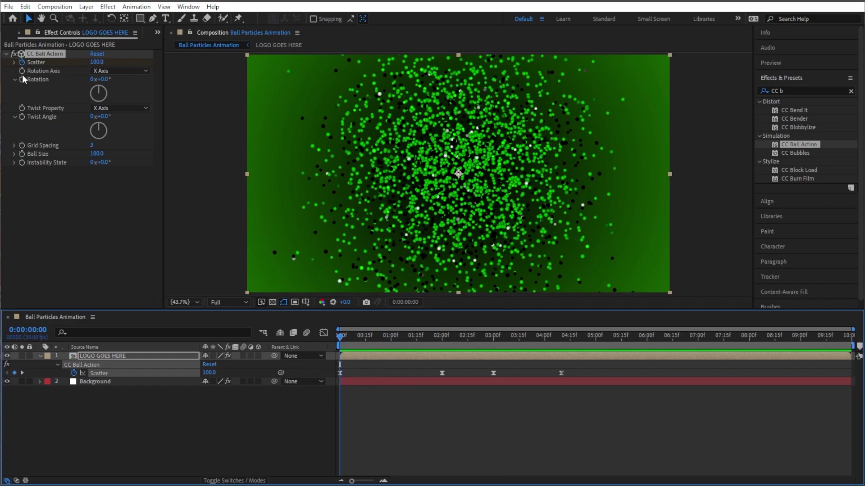
pyautogui.click(128, 73)
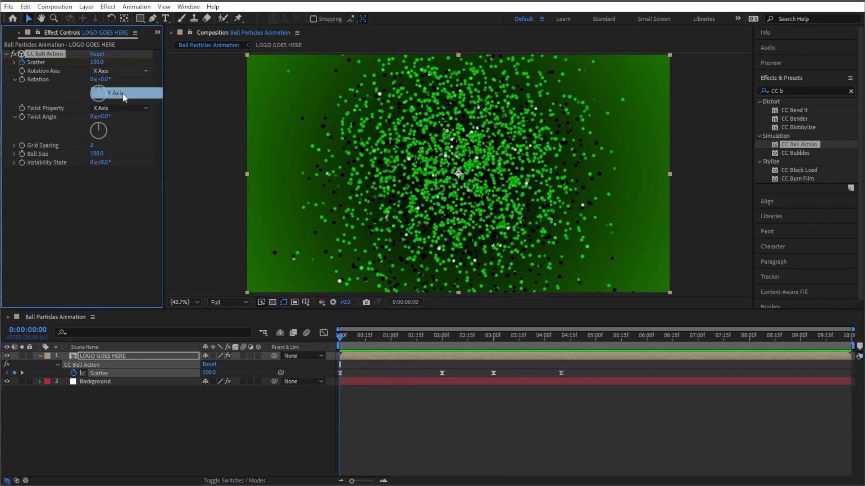
pyautogui.click(122, 94)
pyautogui.moveTo(108, 87); pyautogui.dragTo(79, 110)
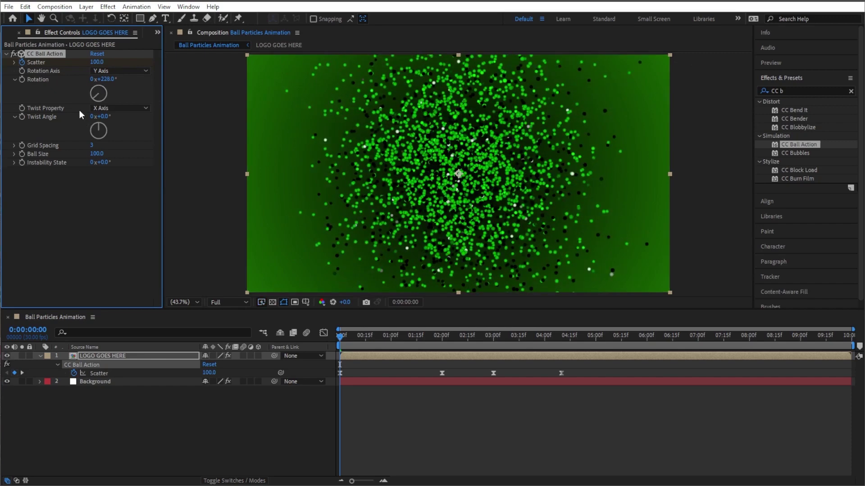
pyautogui.hotkey('ctrl', 'z')
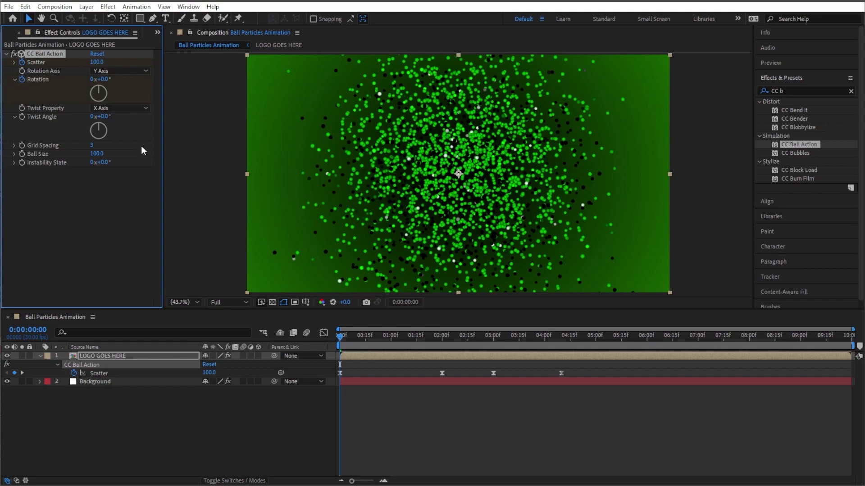
pyautogui.moveTo(535, 331); pyautogui.dragTo(595, 335)
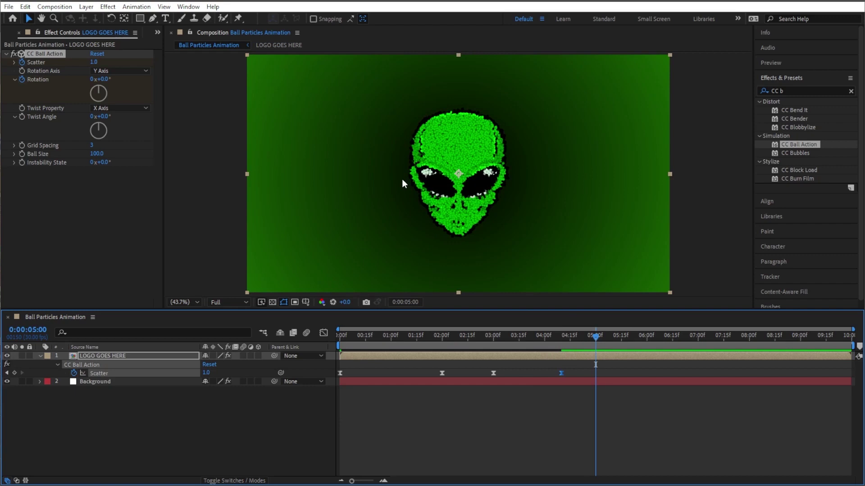
# Set Rotation to -3x at 5:00 and preview the spinning particle assembly
pyautogui.click(92, 80)
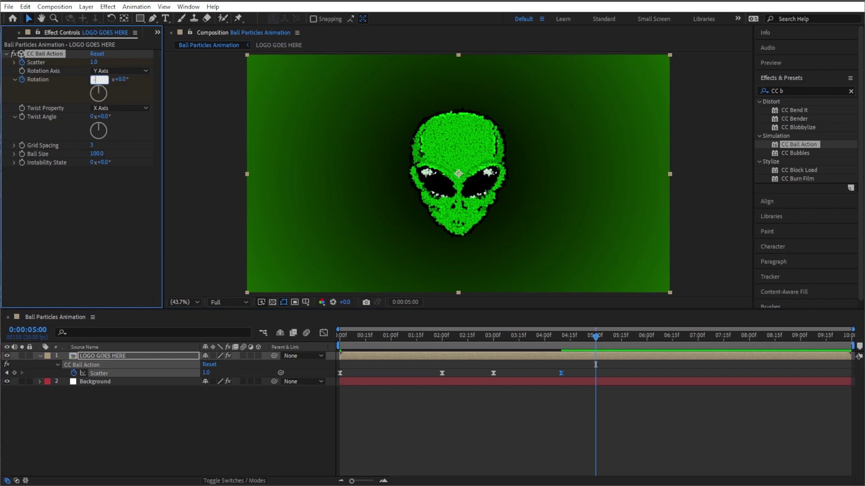
pyautogui.press('Return')
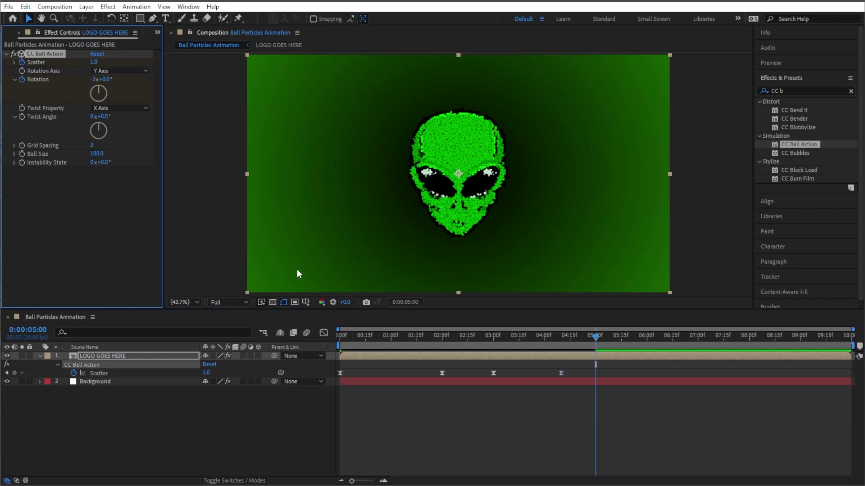
pyautogui.moveTo(482, 334); pyautogui.dragTo(309, 313)
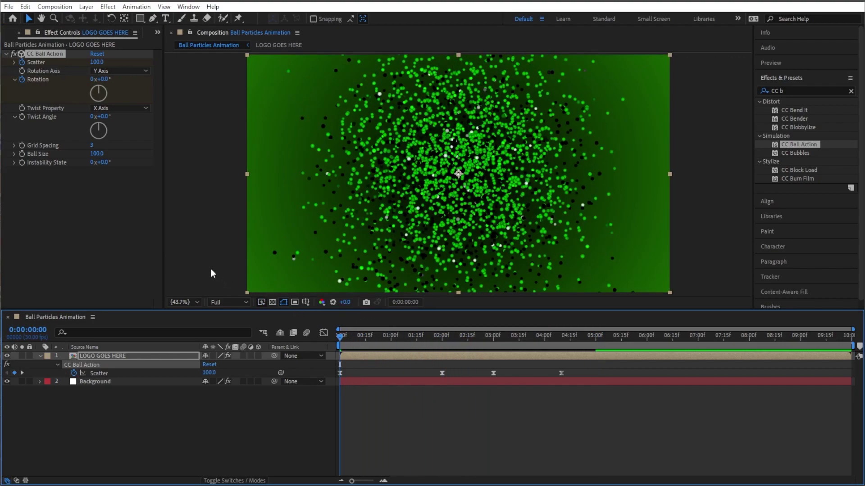
pyautogui.press('space')
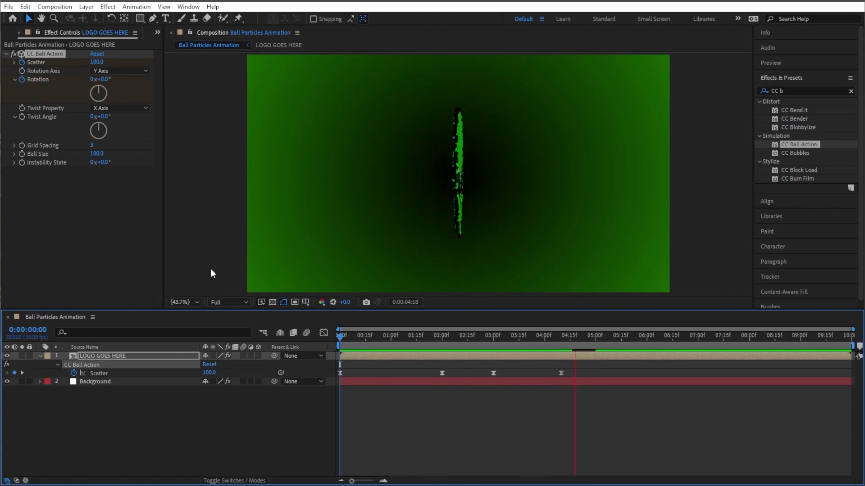
pyautogui.press('space')
pyautogui.click(152, 355)
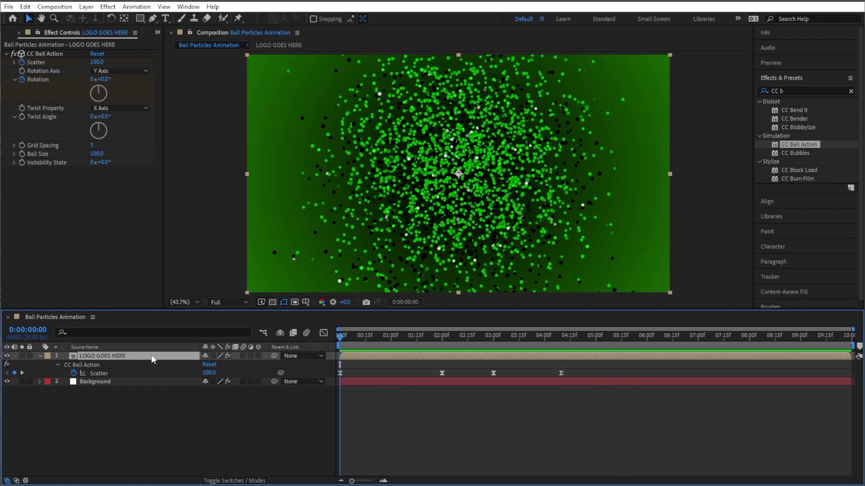
# Apply easy ease to both Rotation keyframes
pyautogui.press('u')
pyautogui.press('u')
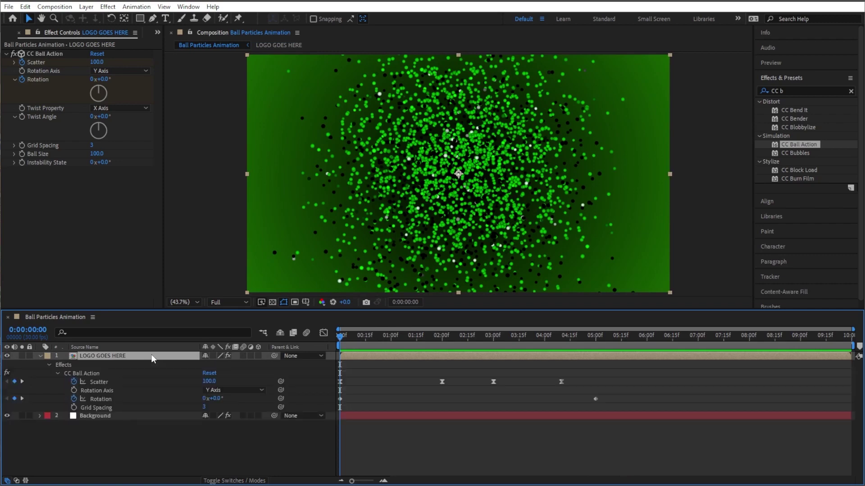
pyautogui.click(405, 446)
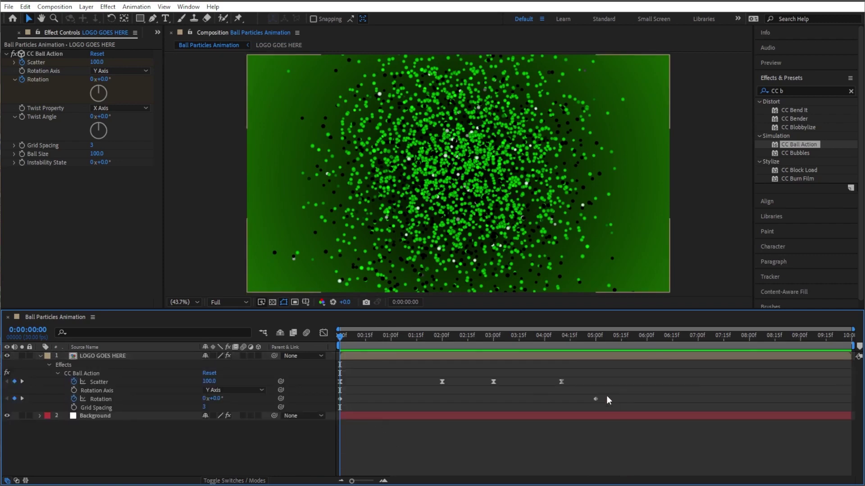
pyautogui.moveTo(607, 393); pyautogui.dragTo(334, 404)
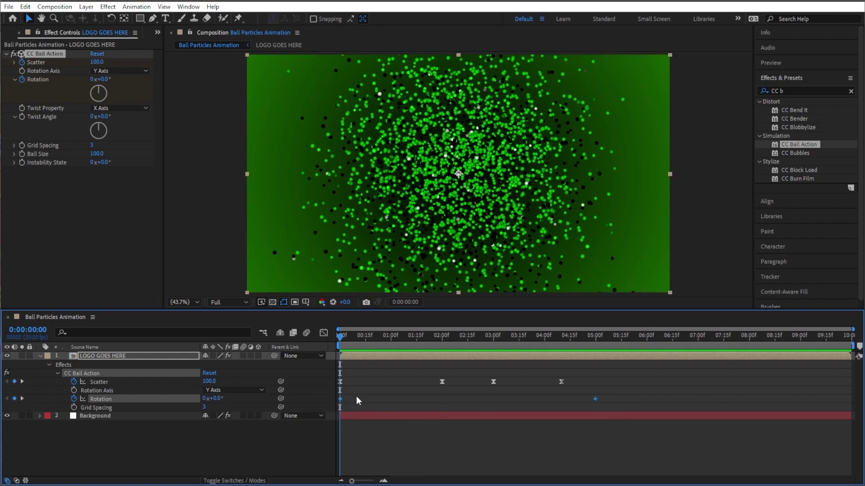
pyautogui.press('F9')
pyautogui.moveTo(482, 393); pyautogui.dragTo(609, 411)
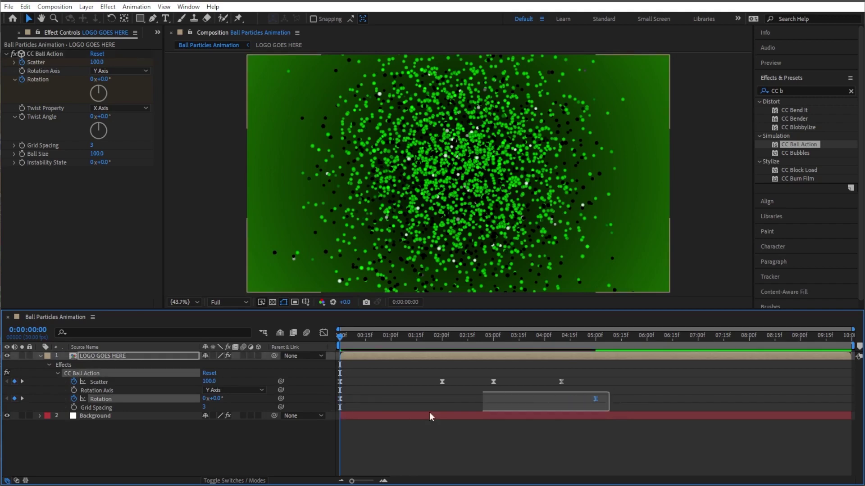
pyautogui.moveTo(429, 417); pyautogui.dragTo(334, 400)
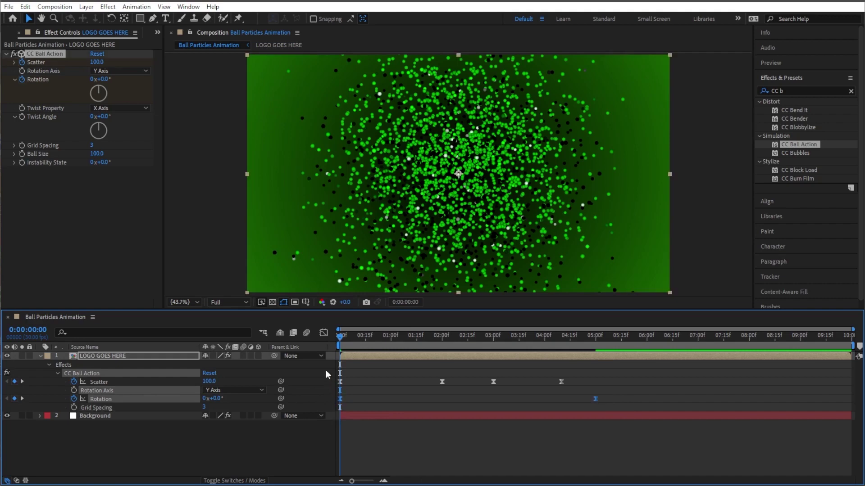
# In the Graph Editor, lengthen the Rotation eases out of 0f and into 05:00f
pyautogui.click(325, 334)
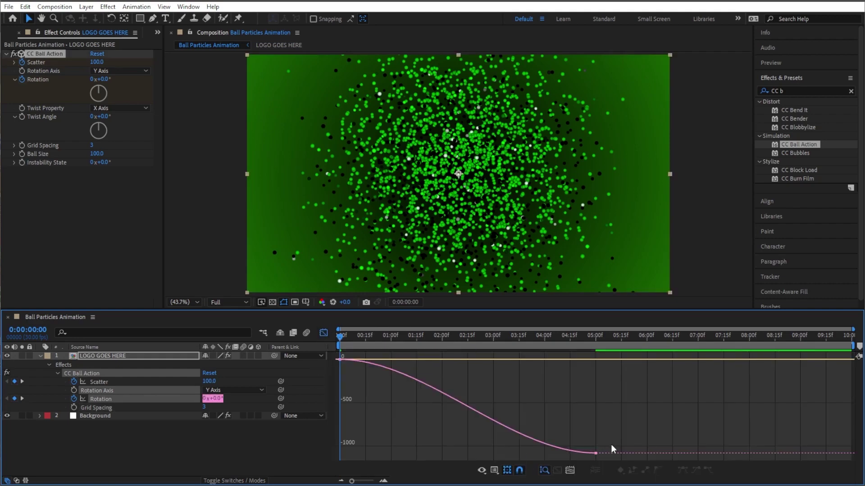
pyautogui.moveTo(611, 445); pyautogui.dragTo(583, 462)
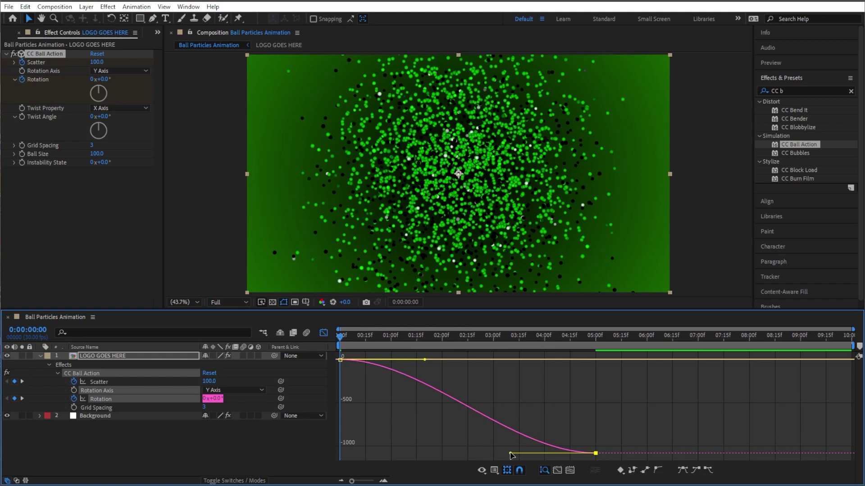
pyautogui.moveTo(511, 454); pyautogui.dragTo(436, 450)
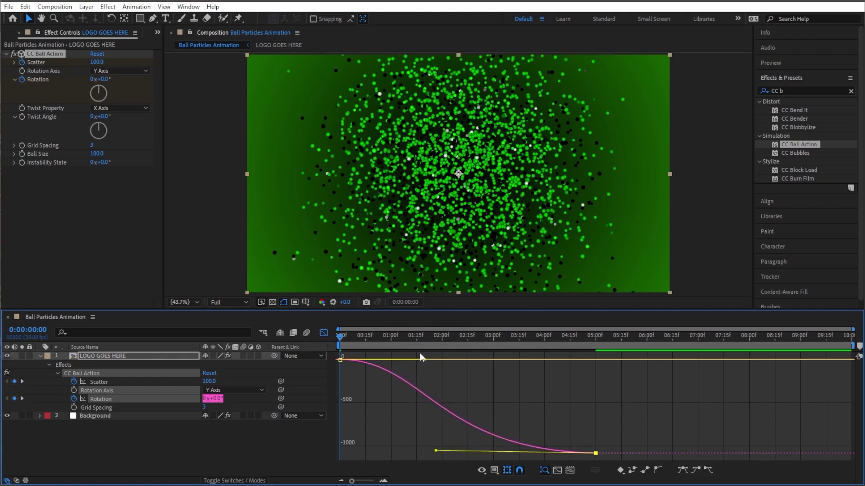
pyautogui.moveTo(419, 354); pyautogui.dragTo(438, 368)
pyautogui.moveTo(331, 352); pyautogui.dragTo(332, 353)
pyautogui.moveTo(425, 359); pyautogui.dragTo(483, 360)
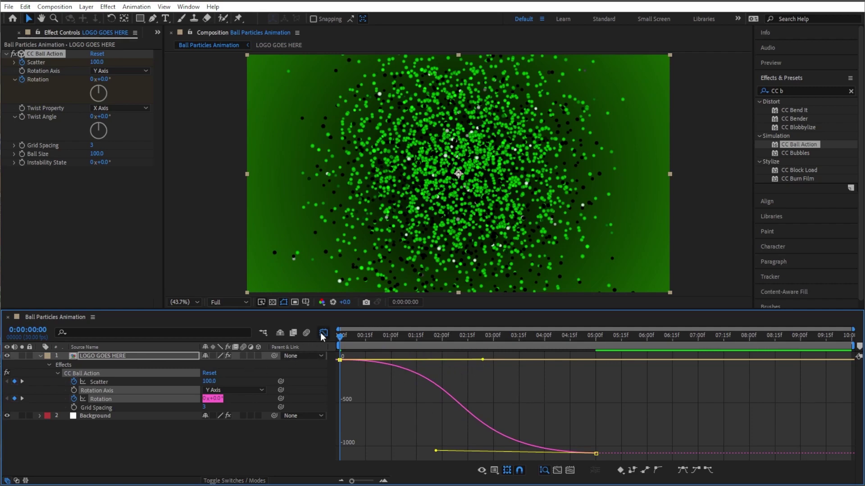
# Preview the eased particle animation, stopping at frame 15, and leave the Graph Editor for layer bars
pyautogui.press('space')
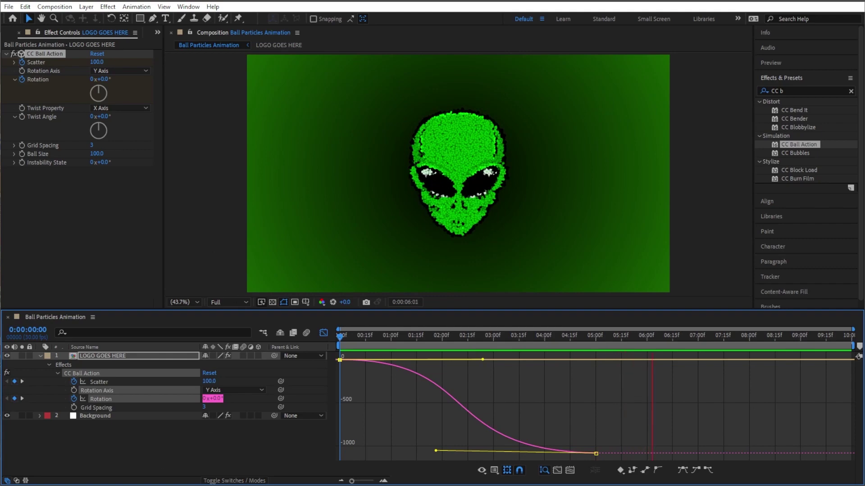
pyautogui.click(366, 335)
pyautogui.hotkey('shift', 'F3')
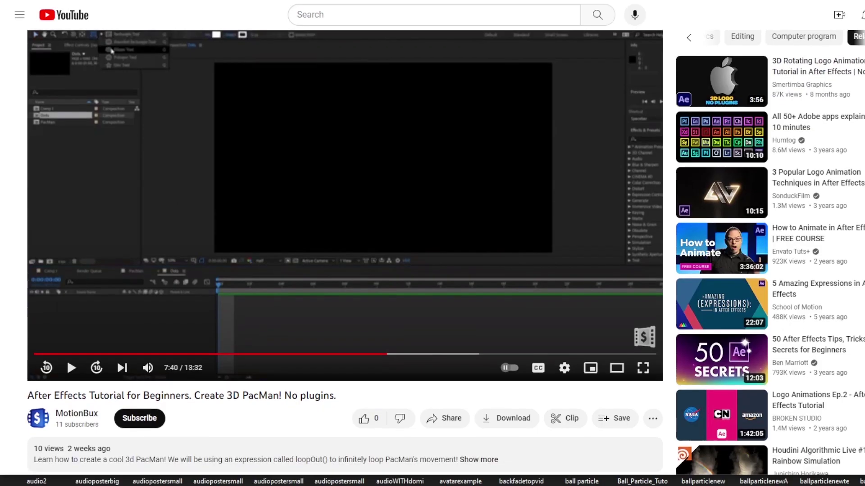
pyautogui.scroll(-2, 67, 358)
pyautogui.scroll(-1, 67, 261)
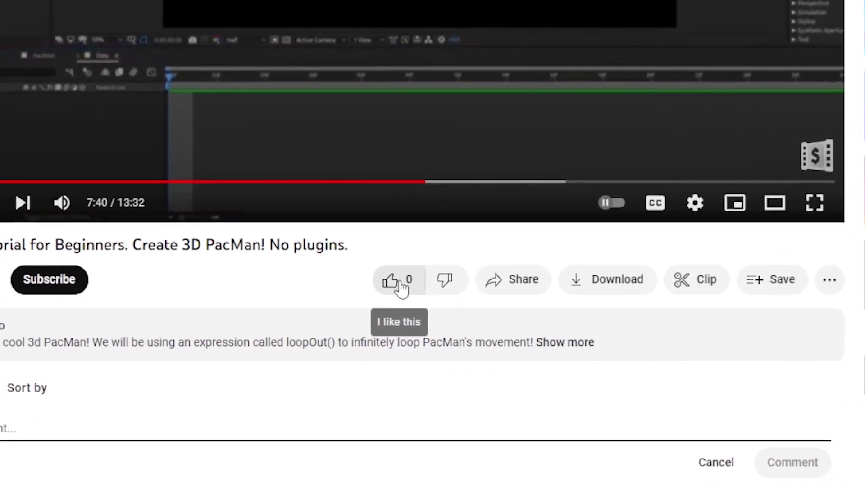
# Like the 3D PacMan tutorial video and subscribe to its channel
pyautogui.click(367, 305)
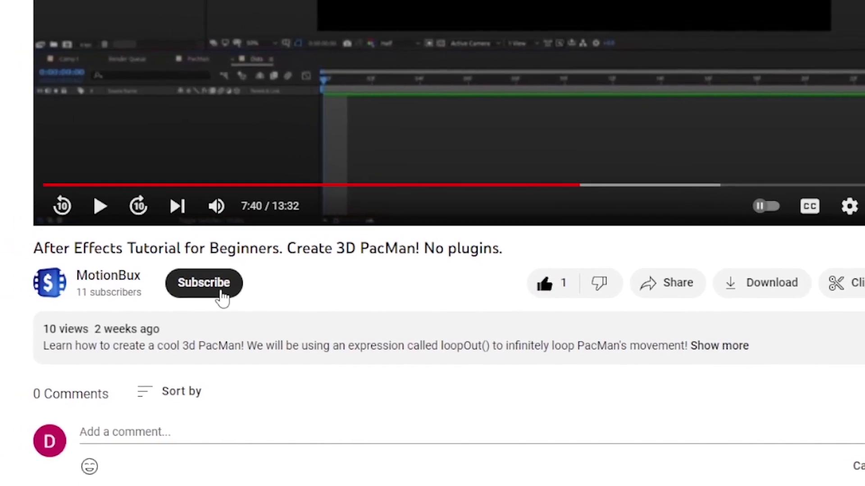
pyautogui.click(223, 296)
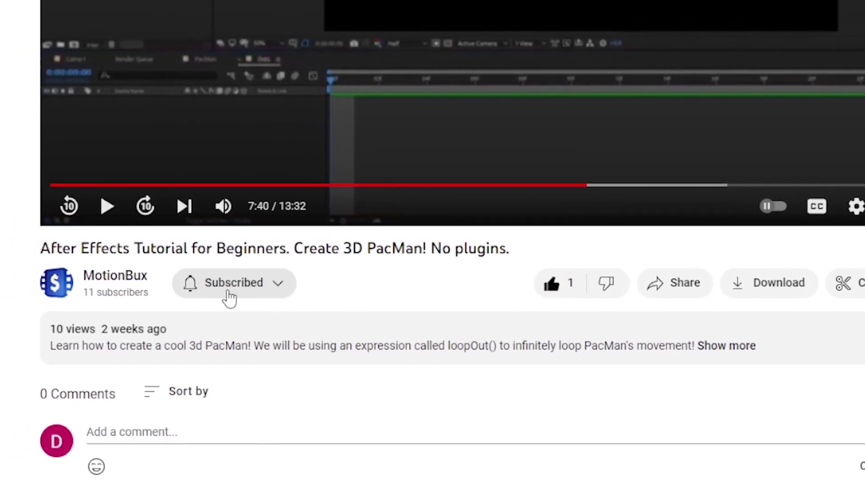
pyautogui.scroll(-2, 331, 336)
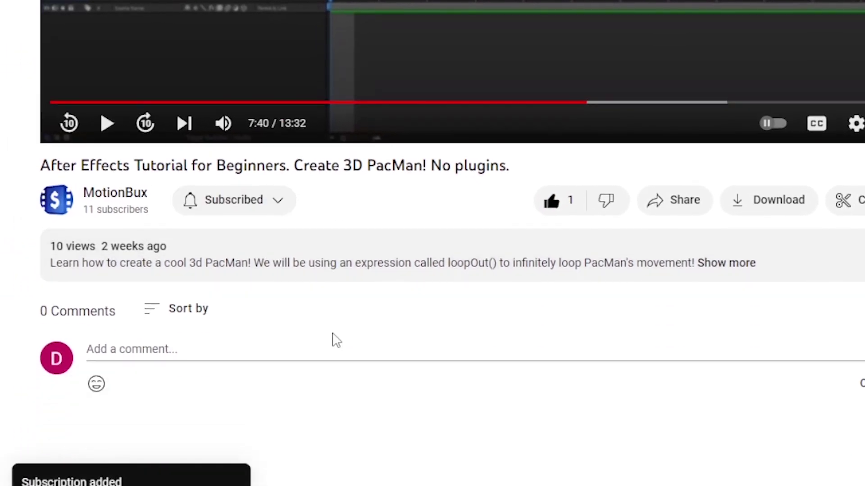
# Post the comment 'This is the coolest video I have ever seen in my entire life of living on this plan'
pyautogui.click(291, 352)
pyautogui.write('This is')
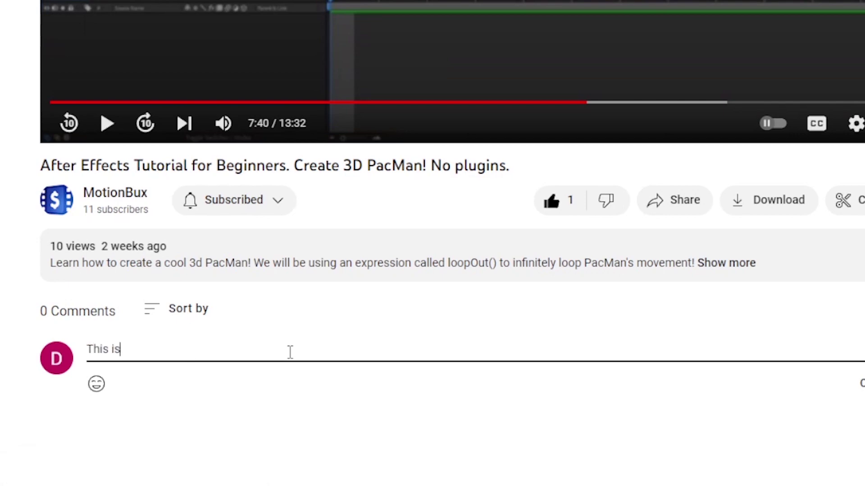
pyautogui.write(' the coolest video I have ever see')
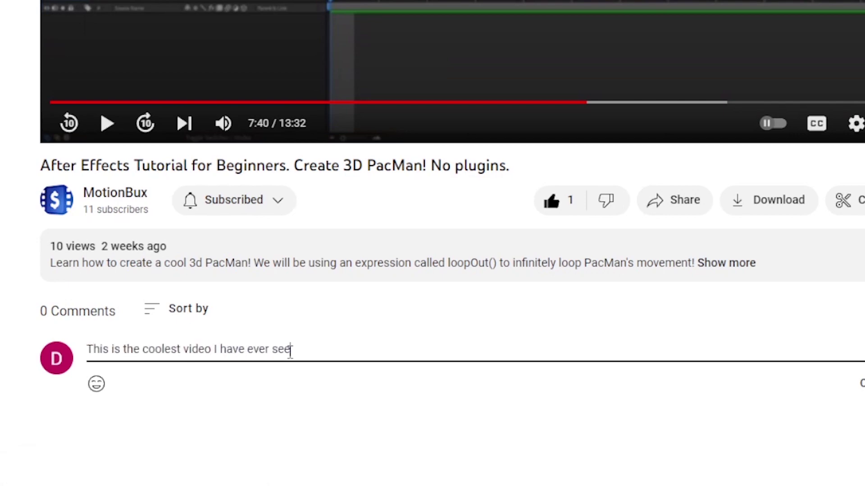
pyautogui.write('n in my entire life of living on this planet we call Earth!')
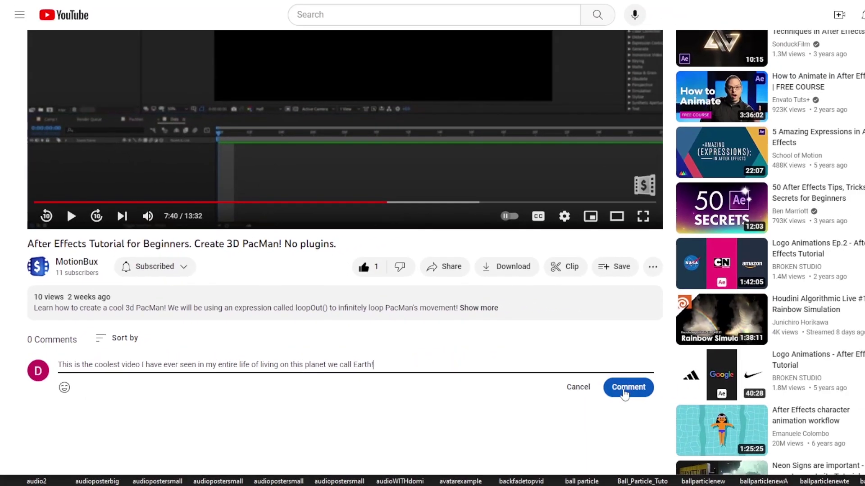
pyautogui.click(628, 387)
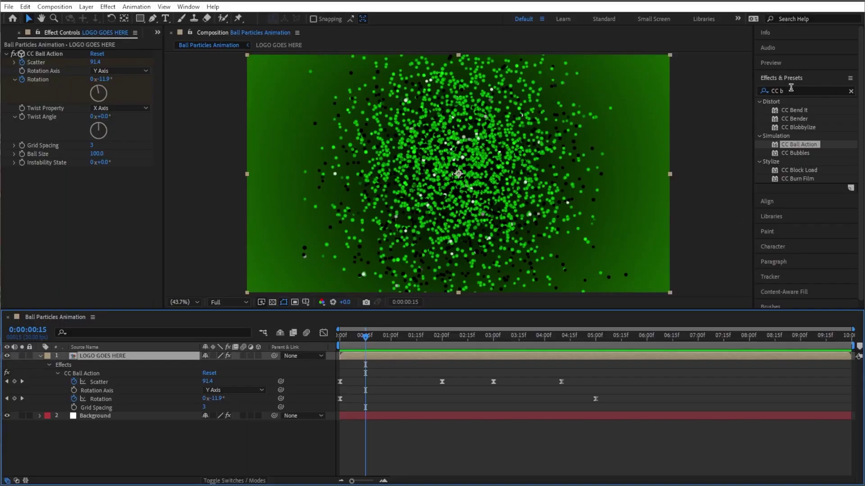
pyautogui.click(763, 92)
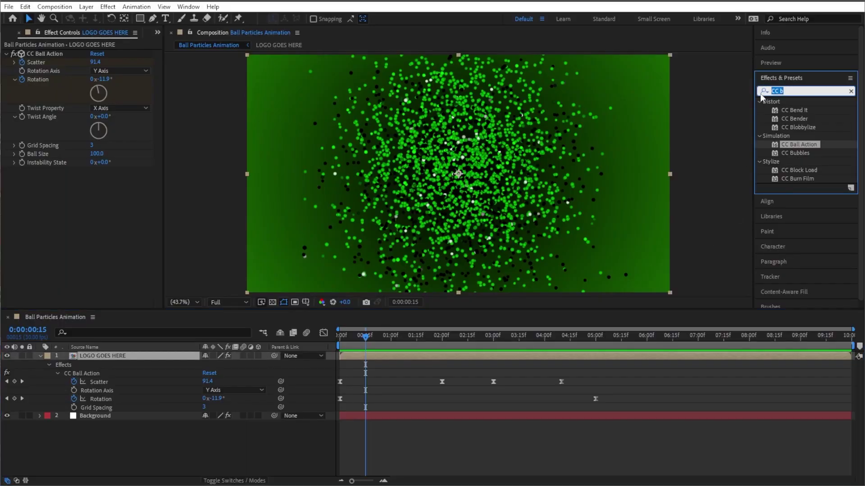
# Apply Stylize > Glow to LOGO GOES HERE and scrub to where the alien head is complete
pyautogui.write('glow')
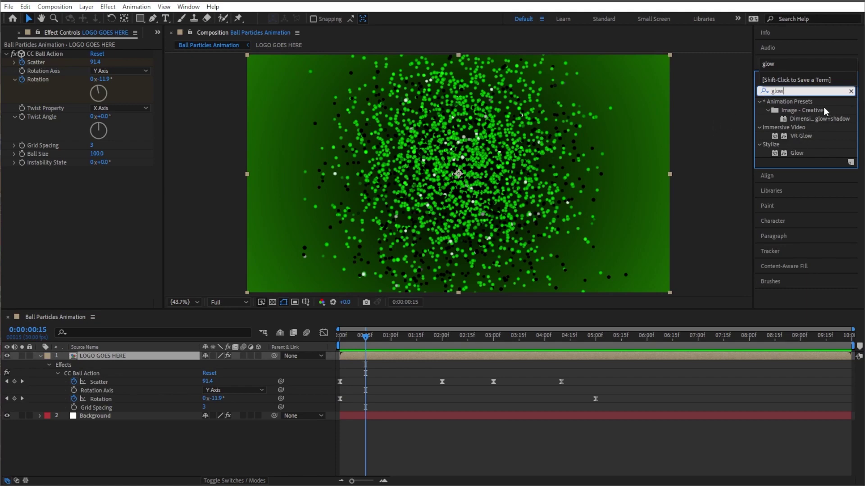
pyautogui.doubleClick(795, 154)
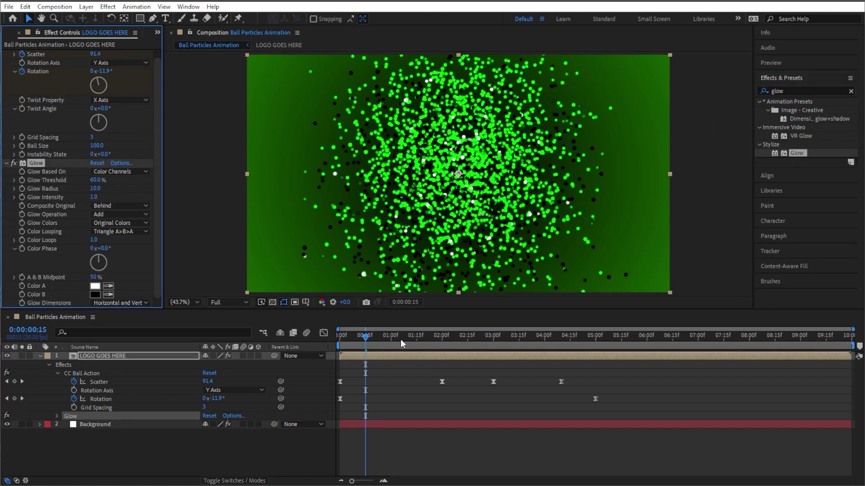
pyautogui.moveTo(401, 339); pyautogui.dragTo(595, 344)
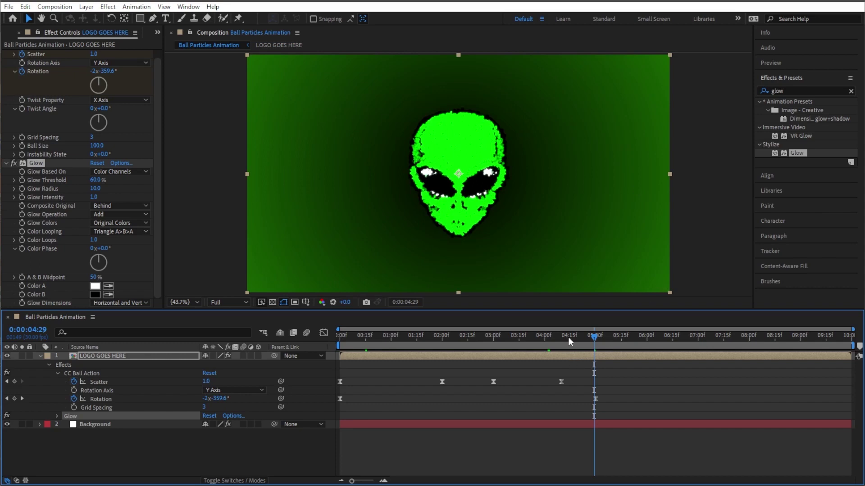
pyautogui.moveTo(568, 342); pyautogui.dragTo(595, 339)
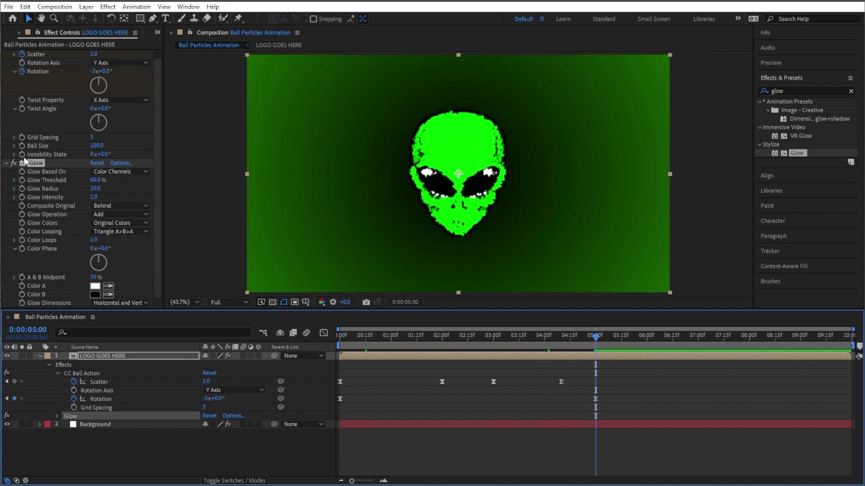
# Add Glow 2 based on Alpha Channel with white Color B, then scrub to just before the flash
pyautogui.click(6, 164)
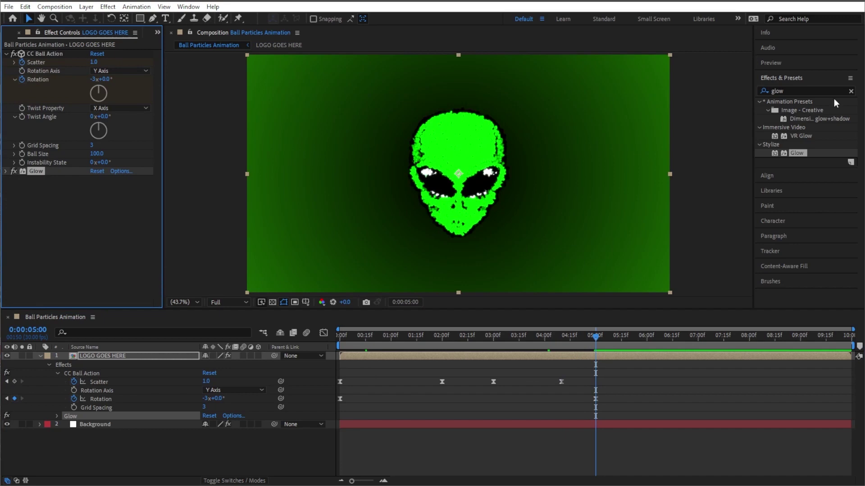
pyautogui.doubleClick(794, 153)
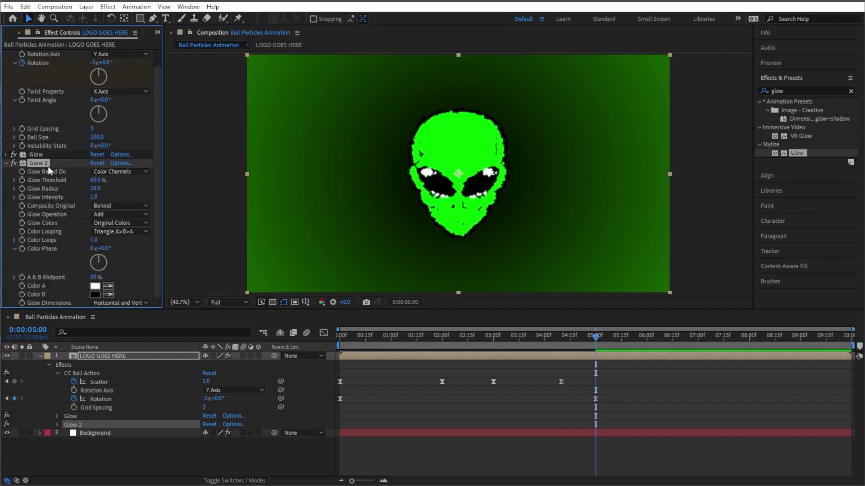
pyautogui.click(139, 171)
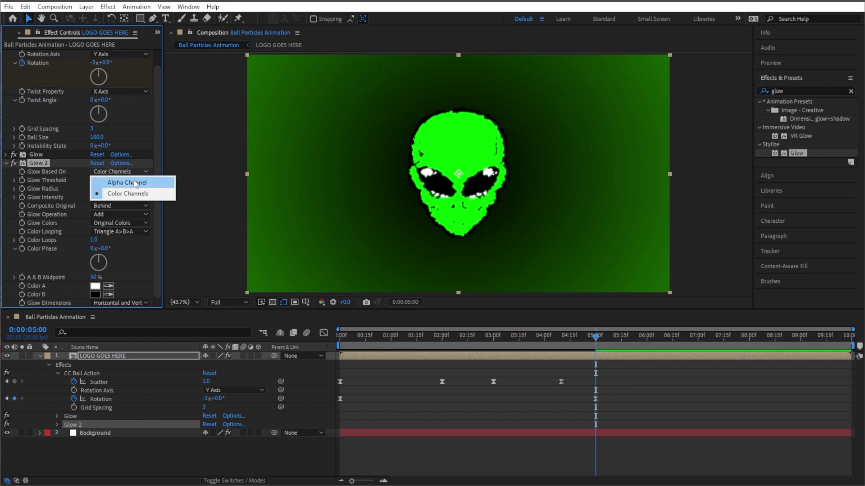
pyautogui.click(135, 182)
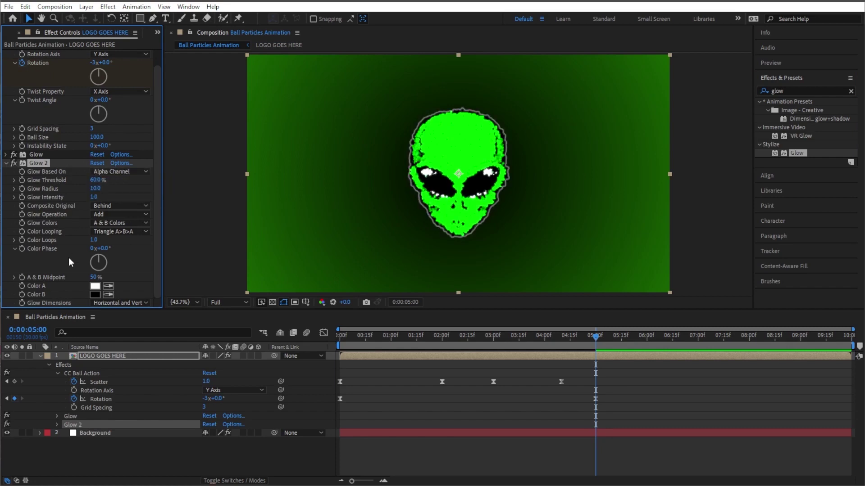
pyautogui.click(95, 296)
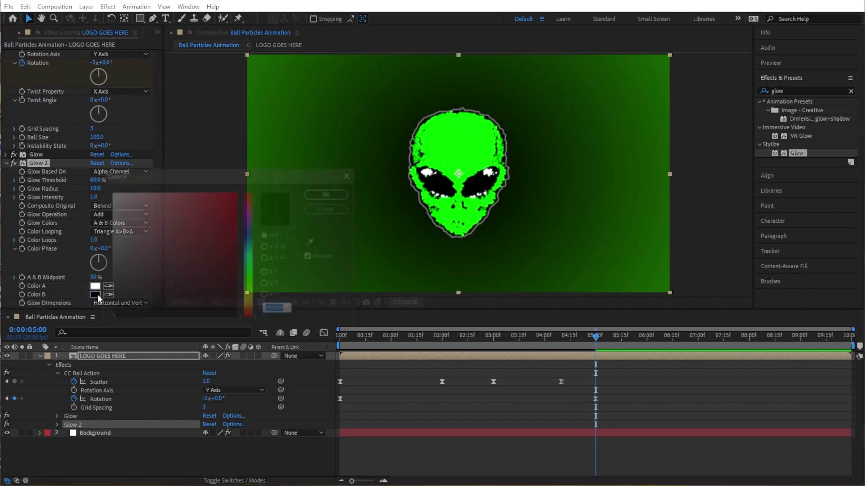
pyautogui.moveTo(136, 249); pyautogui.dragTo(100, 150)
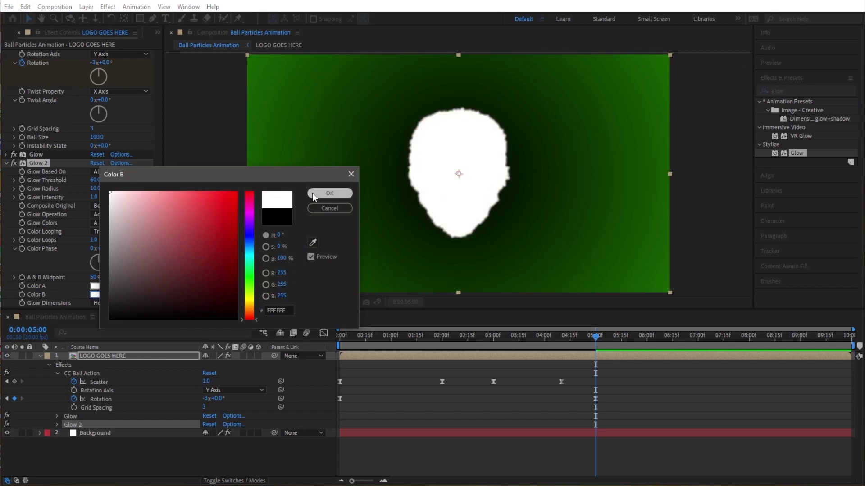
pyautogui.click(331, 193)
pyautogui.moveTo(551, 336)
pyautogui.mouseDown()
pyautogui.moveTo(582, 338)
pyautogui.moveTo(488, 338)
pyautogui.moveTo(558, 338)
pyautogui.mouseUp()
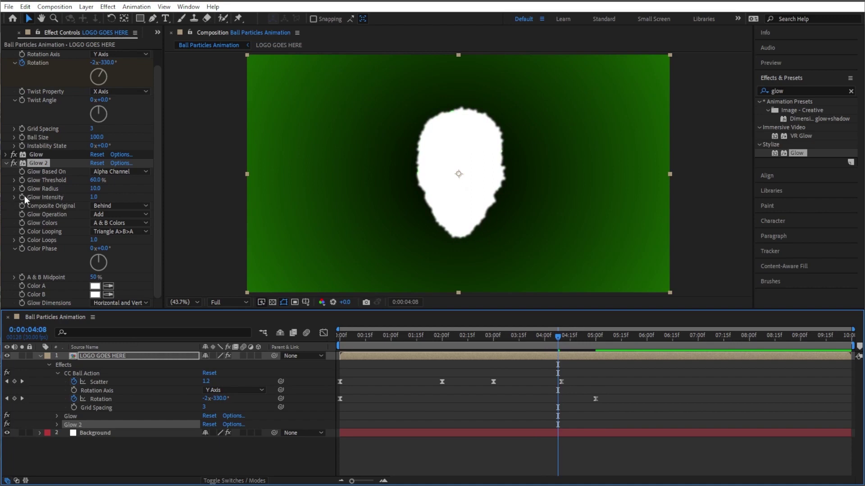
# Keyframe Glow 2's Glow Intensity at 0 before the flash and 5 at a later frame
pyautogui.click(94, 197)
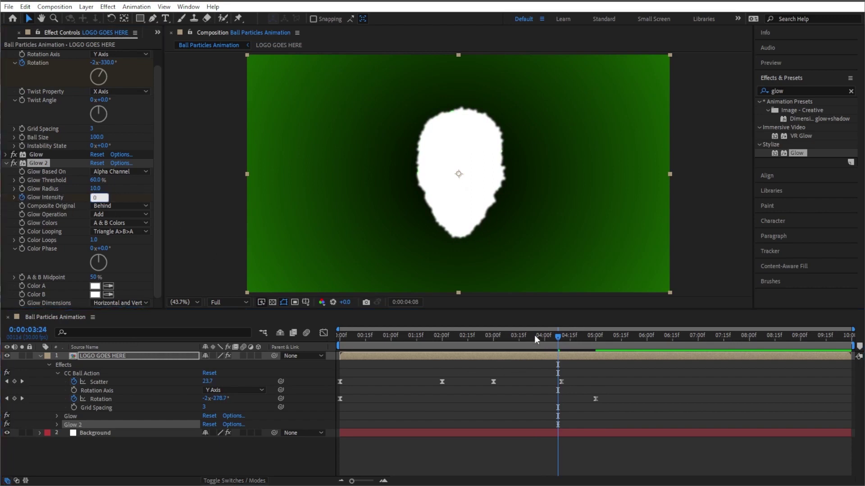
pyautogui.moveTo(534, 335); pyautogui.dragTo(596, 336)
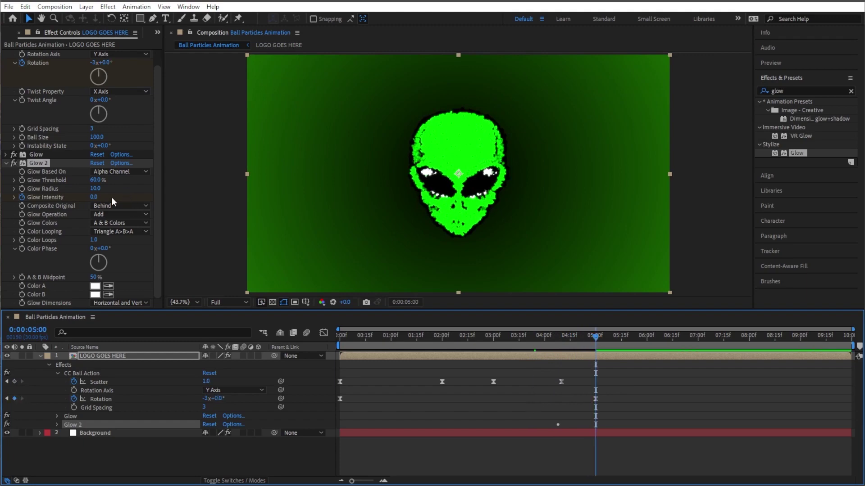
pyautogui.click(93, 198)
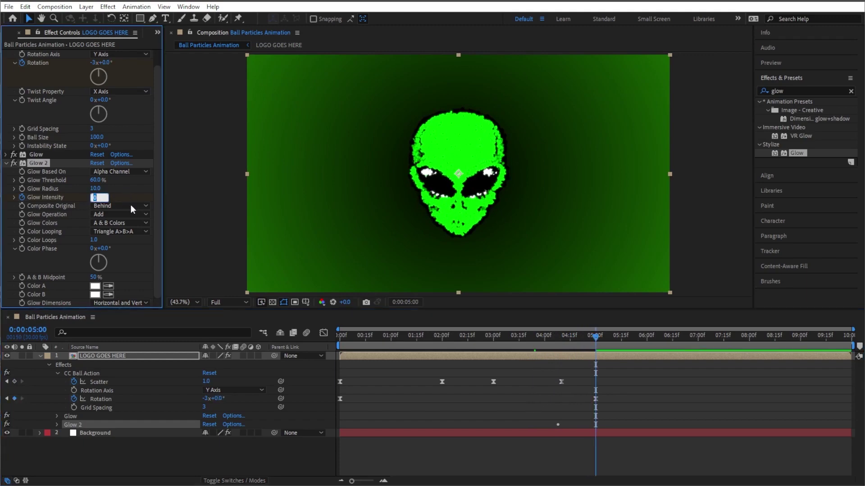
pyautogui.write('5')
pyautogui.click(542, 340)
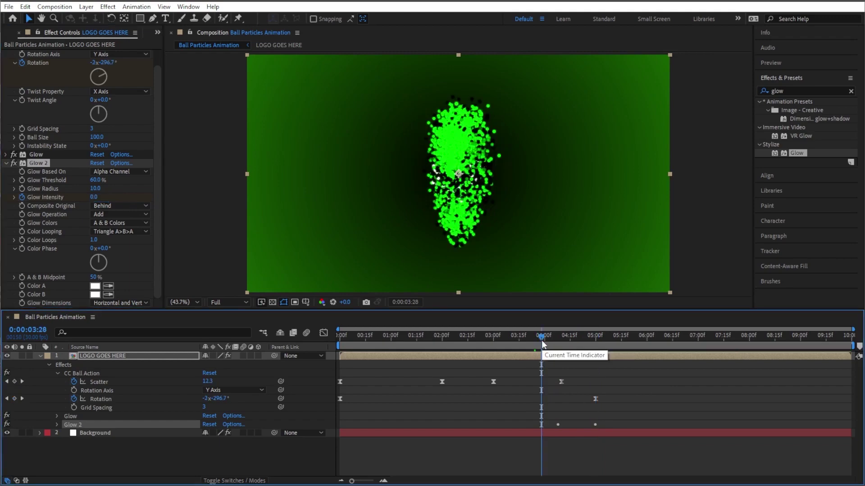
pyautogui.click(536, 337)
pyautogui.moveTo(536, 337); pyautogui.dragTo(587, 336)
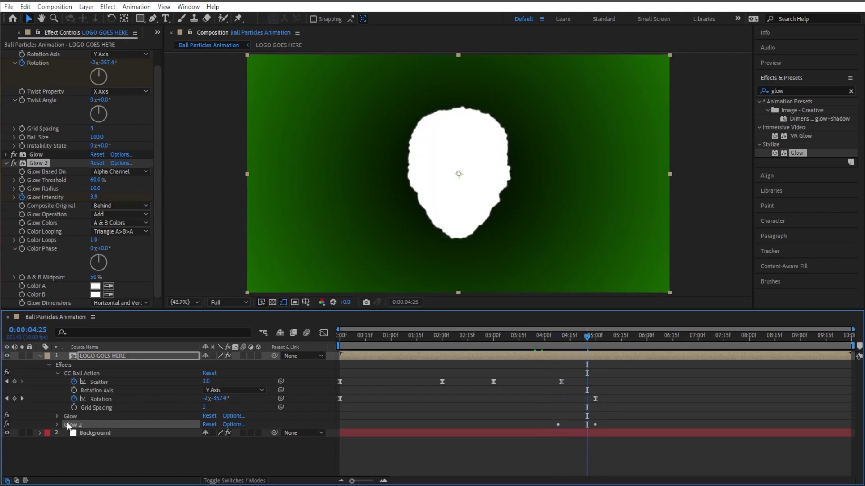
# Reveal modified properties with U and move the Glow Intensity peak keyframe to the playhead, re-editing its value
pyautogui.press('u')
pyautogui.press('u')
pyautogui.press('u')
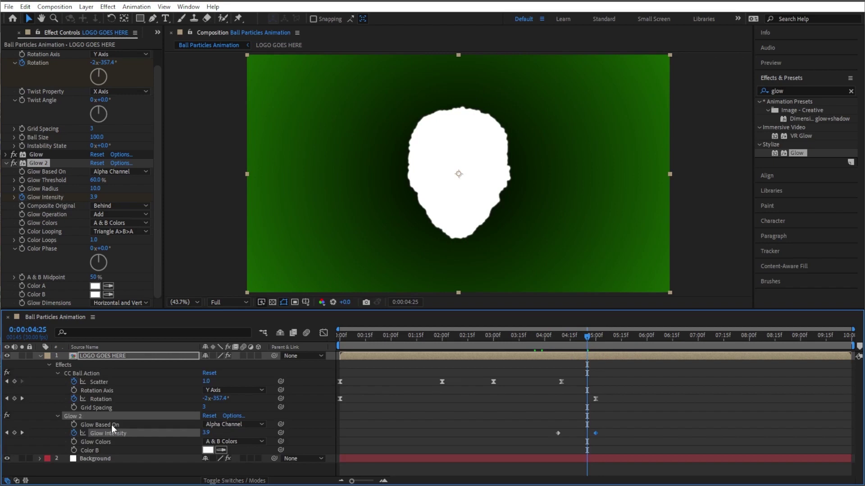
pyautogui.moveTo(591, 433); pyautogui.dragTo(587, 434)
pyautogui.rightClick(587, 434)
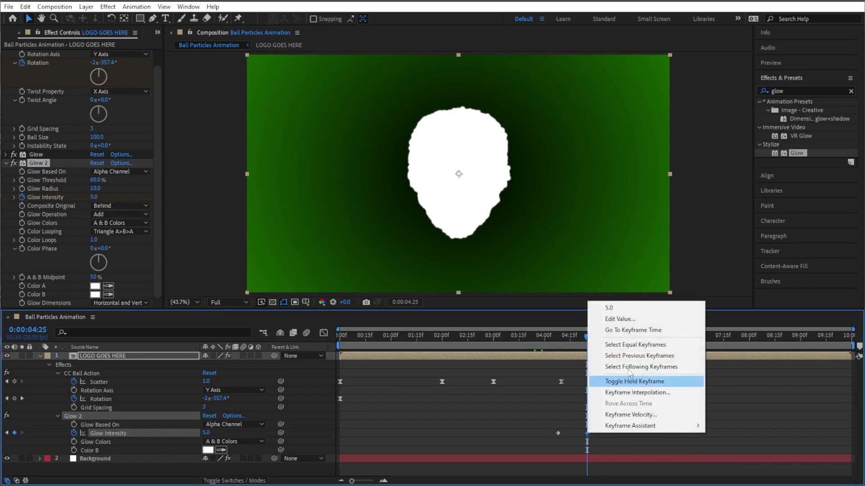
pyautogui.click(629, 318)
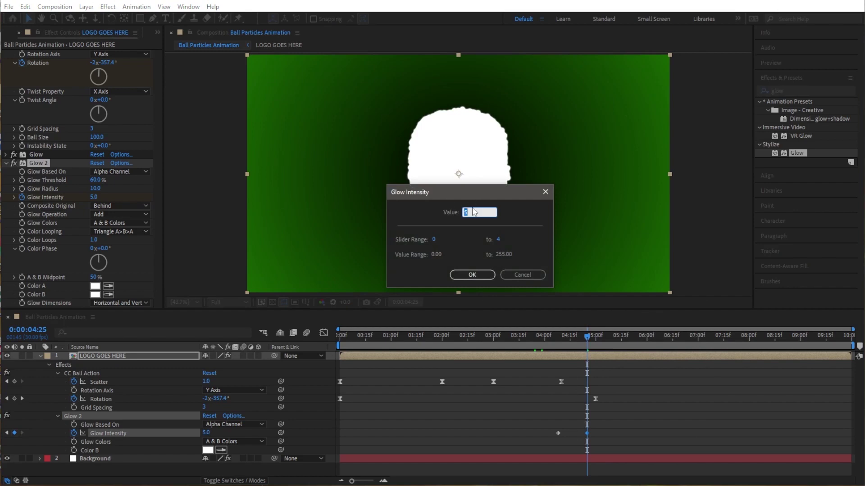
pyautogui.click(472, 274)
pyautogui.moveTo(559, 335); pyautogui.dragTo(583, 340)
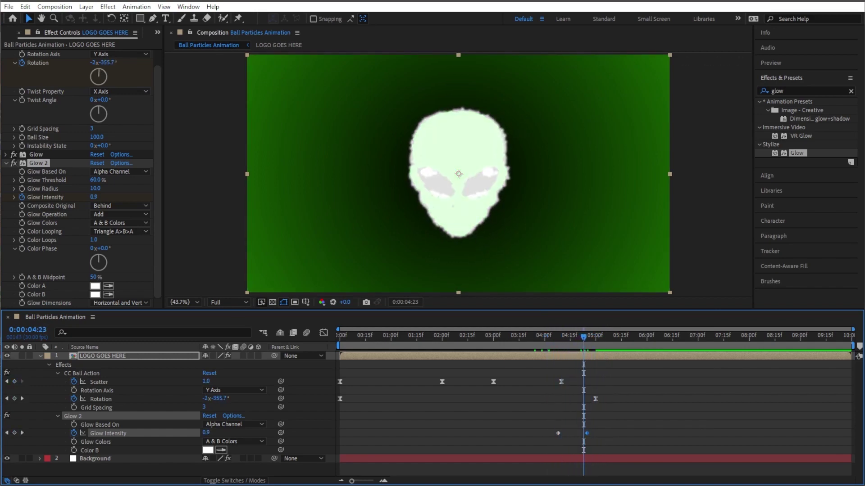
# Collapse Glow 2 and apply CC Radial Fast Blur from a 'radial' effects search
pyautogui.click(6, 163)
pyautogui.click(51, 222)
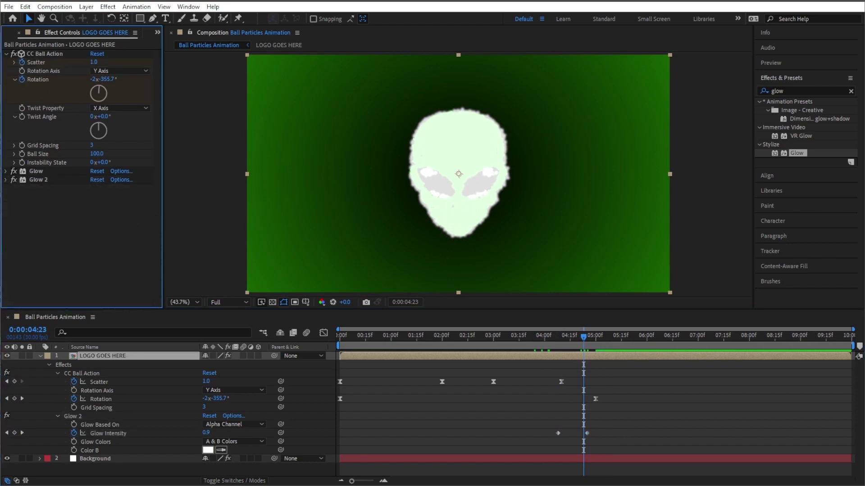
pyautogui.click(797, 92)
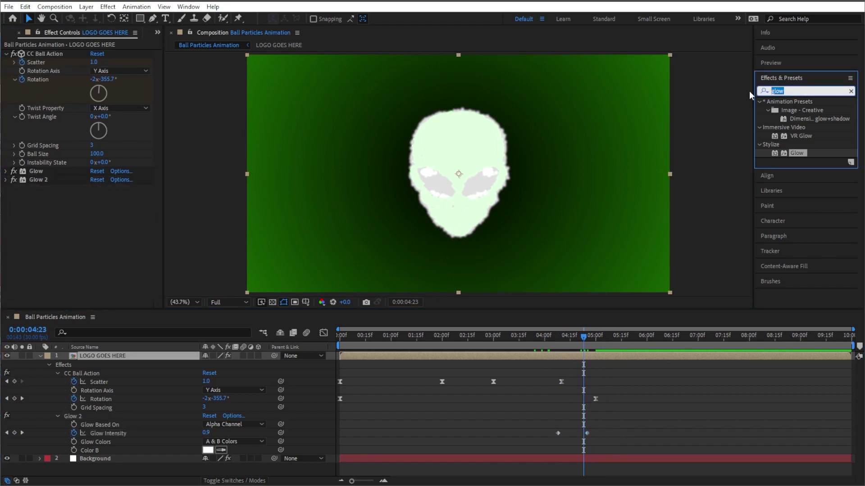
pyautogui.write('radial')
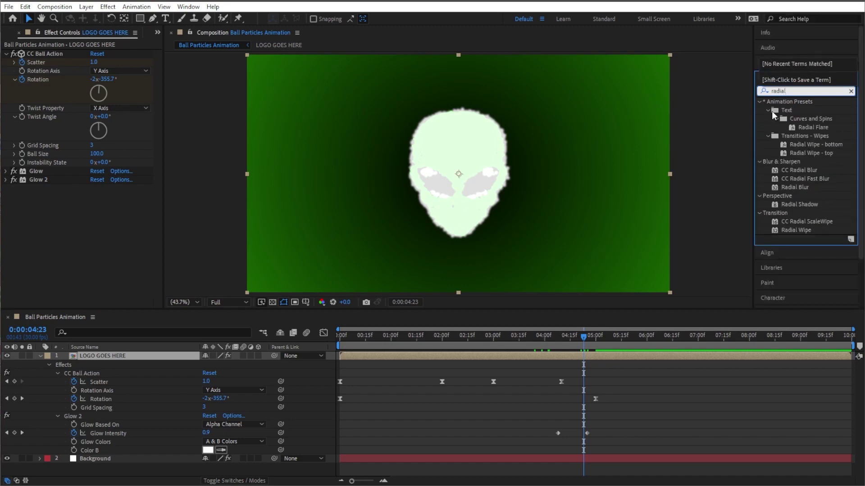
pyautogui.click(801, 179)
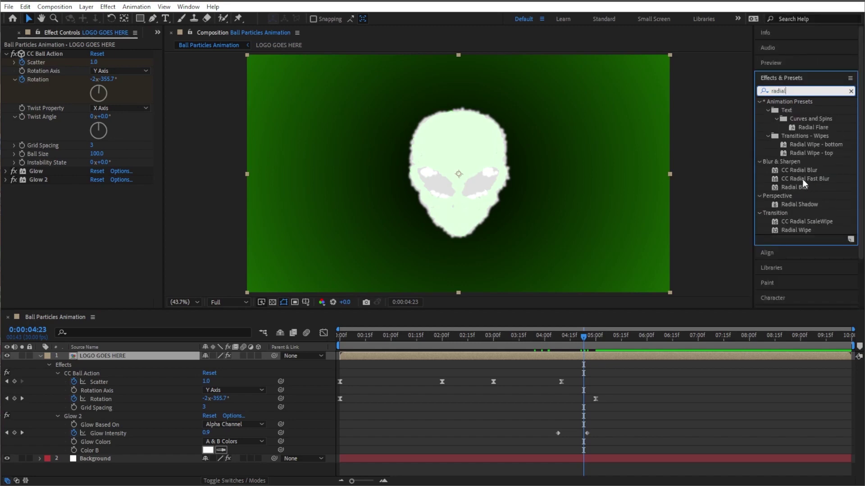
pyautogui.doubleClick(802, 179)
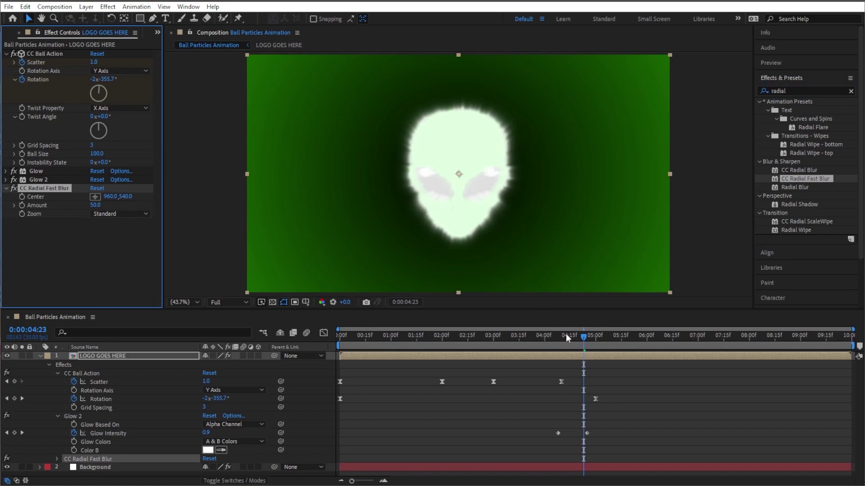
# Keyframe the blur Amount at 0 around 4:23 and 99 at 5:10
pyautogui.moveTo(579, 339)
pyautogui.mouseDown()
pyautogui.moveTo(466, 345)
pyautogui.moveTo(583, 350)
pyautogui.mouseUp()
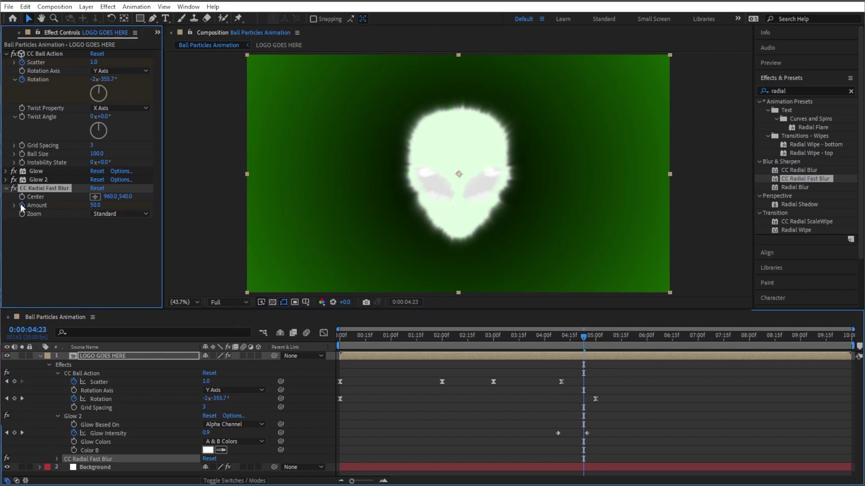
pyautogui.click(96, 205)
pyautogui.write('0')
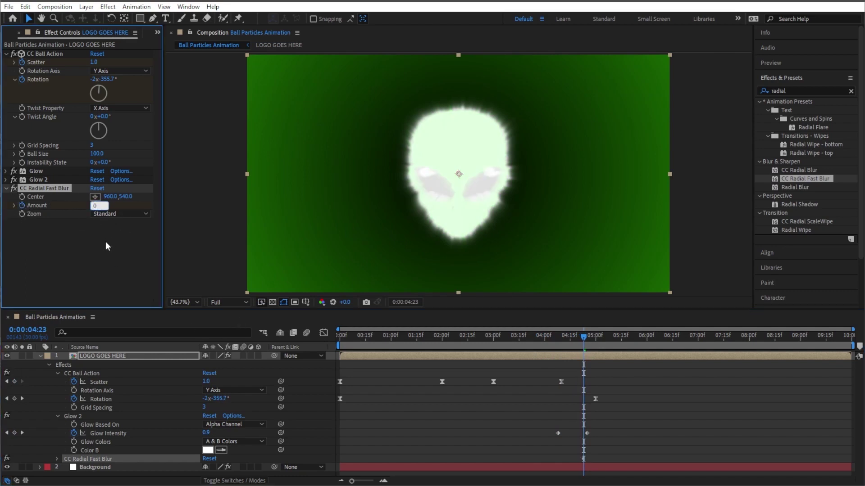
pyautogui.press('Return')
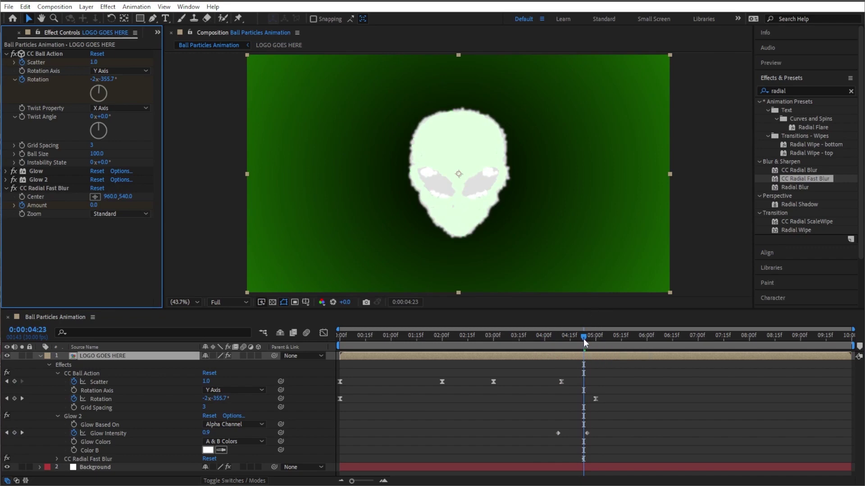
pyautogui.moveTo(582, 339); pyautogui.dragTo(610, 343)
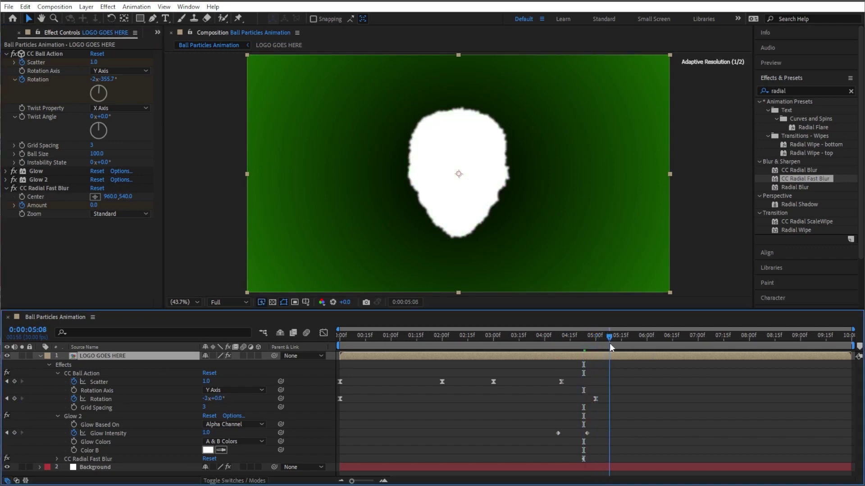
pyautogui.moveTo(96, 207); pyautogui.dragTo(160, 208)
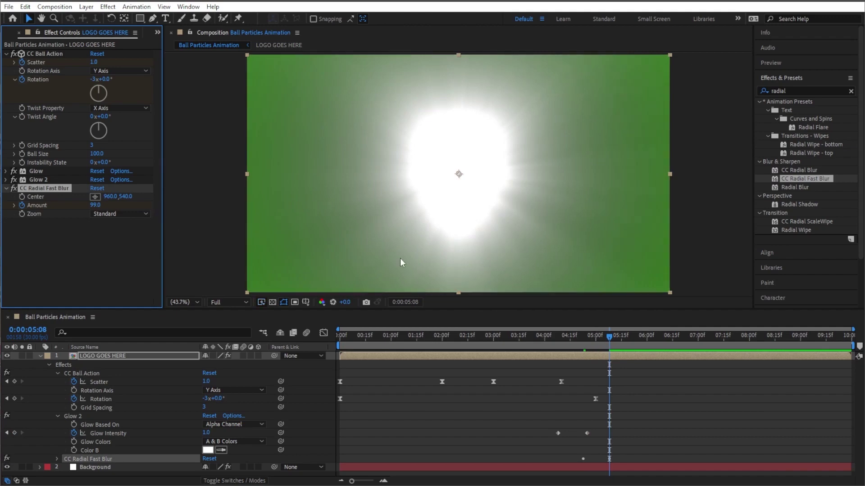
pyautogui.moveTo(542, 336); pyautogui.dragTo(613, 338)
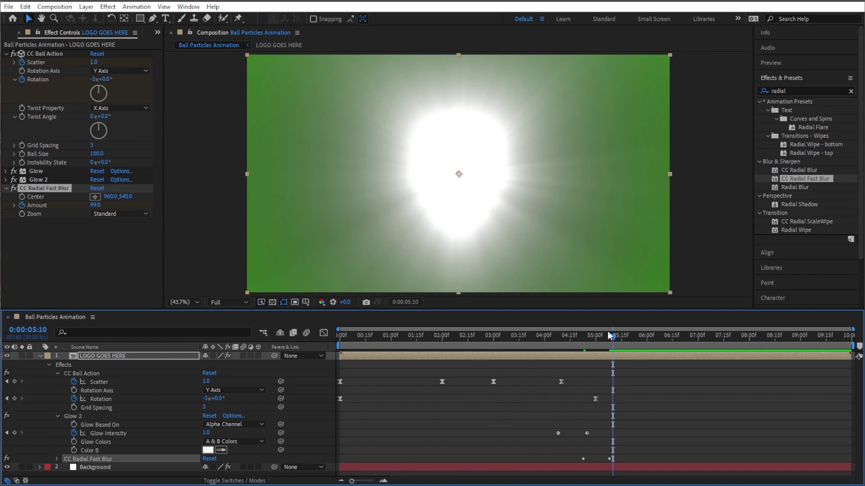
# Close Effect Controls, duplicate LOGO GOES HERE with Ctrl+D, and select the top copy
pyautogui.click(39, 355)
pyautogui.click(19, 33)
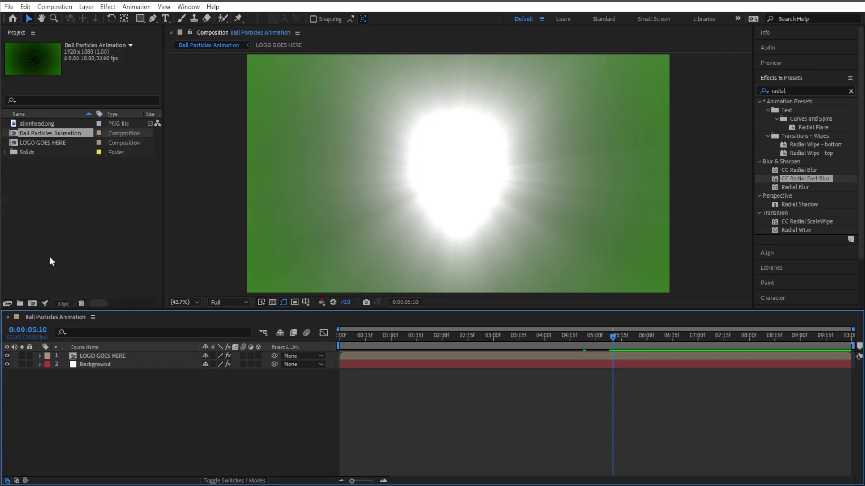
pyautogui.click(124, 358)
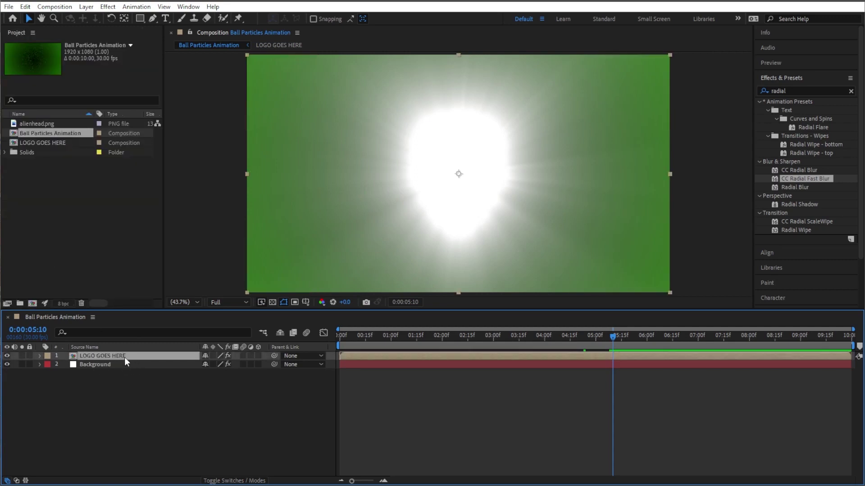
pyautogui.hotkey('ctrl', 'd')
pyautogui.click(134, 378)
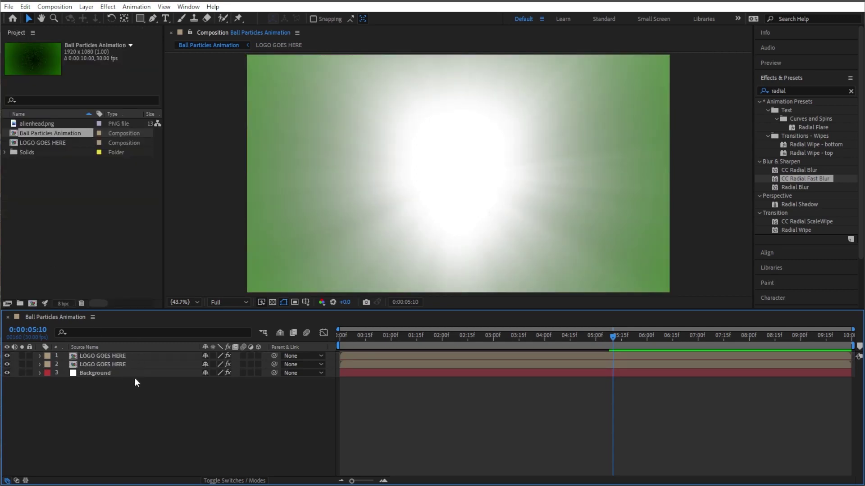
pyautogui.click(129, 356)
# Delete CC Ball Action, Glow, Glow 2 and CC Radial Fast Blur from the top copy
pyautogui.press('F3')
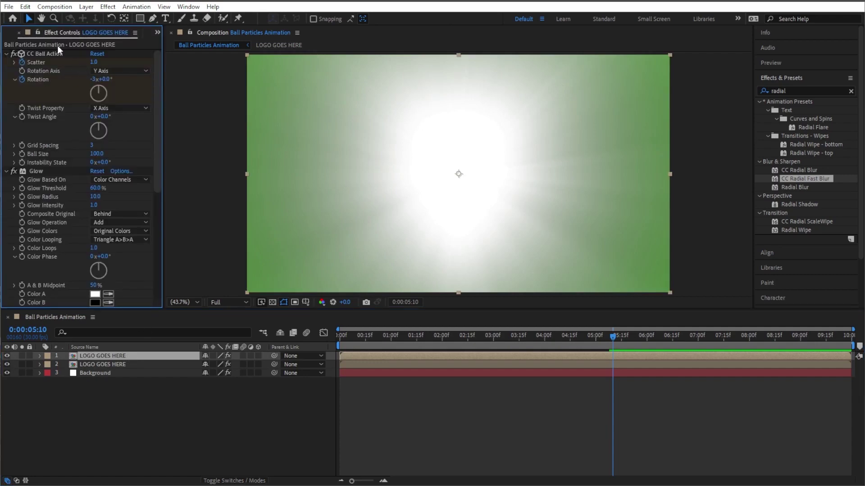
pyautogui.click(39, 54)
pyautogui.press('Delete')
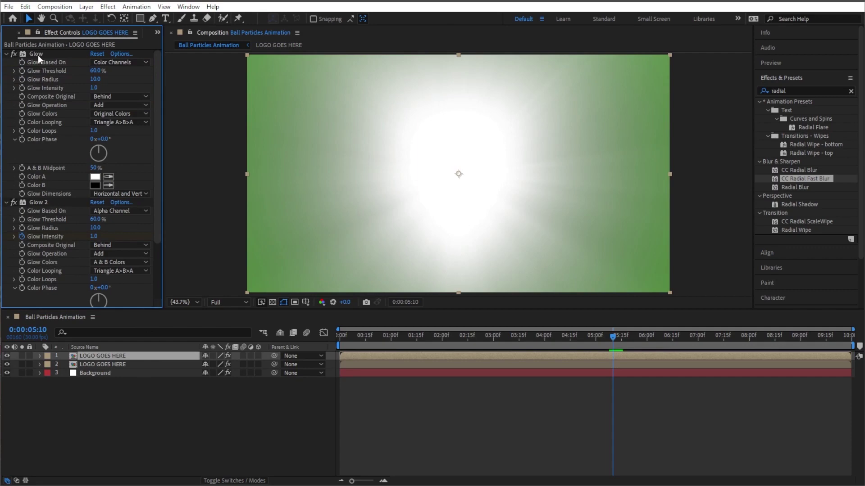
pyautogui.press('Delete')
pyautogui.click(39, 54)
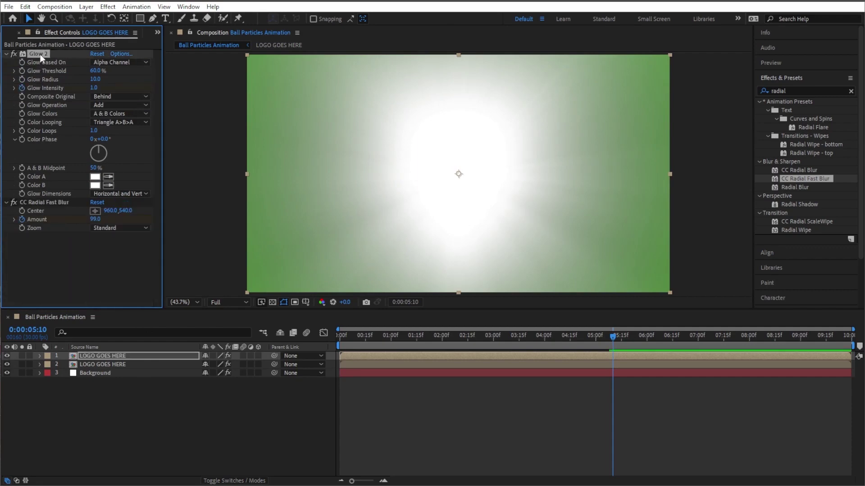
pyautogui.press('Delete')
pyautogui.click(40, 54)
pyautogui.press('Delete')
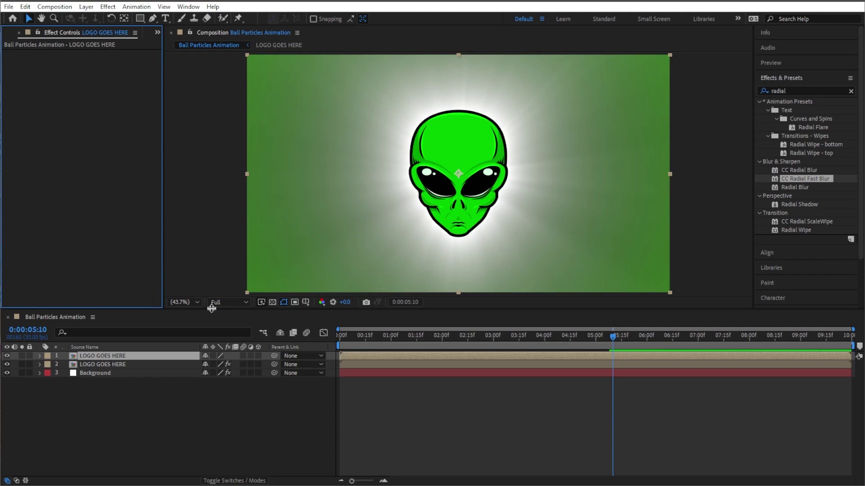
# Keyframe the top copy's Opacity at 0% around 5:08 and 100% a few frames later
pyautogui.moveTo(552, 340); pyautogui.dragTo(610, 345)
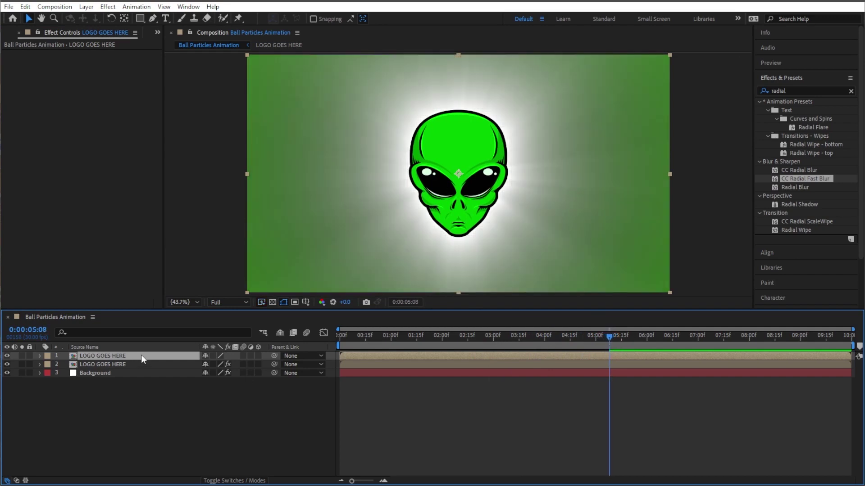
pyautogui.press('t')
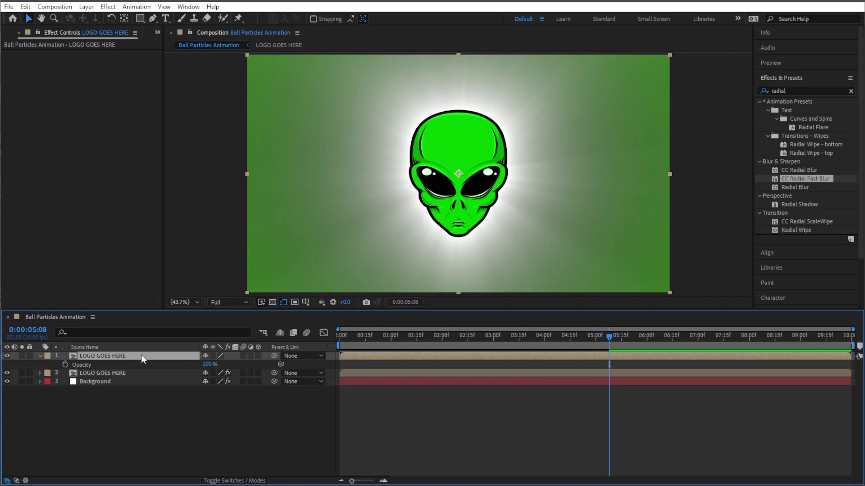
pyautogui.click(65, 364)
pyautogui.click(206, 364)
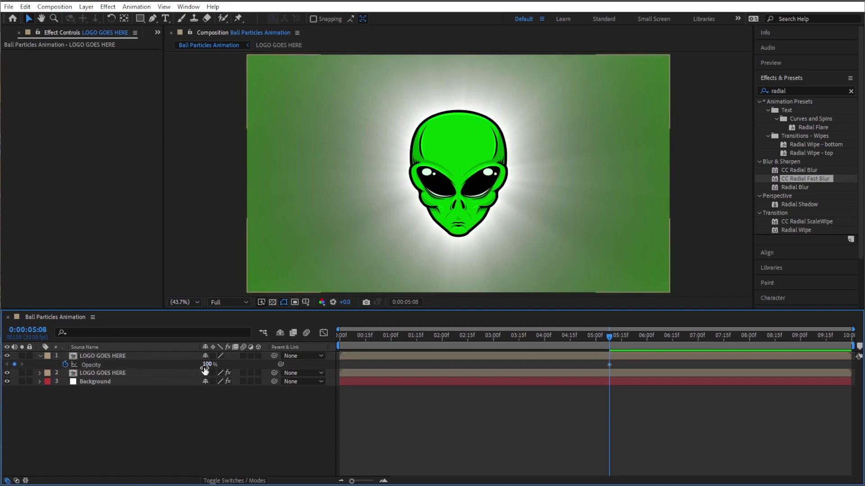
pyautogui.write('0')
pyautogui.press('Return')
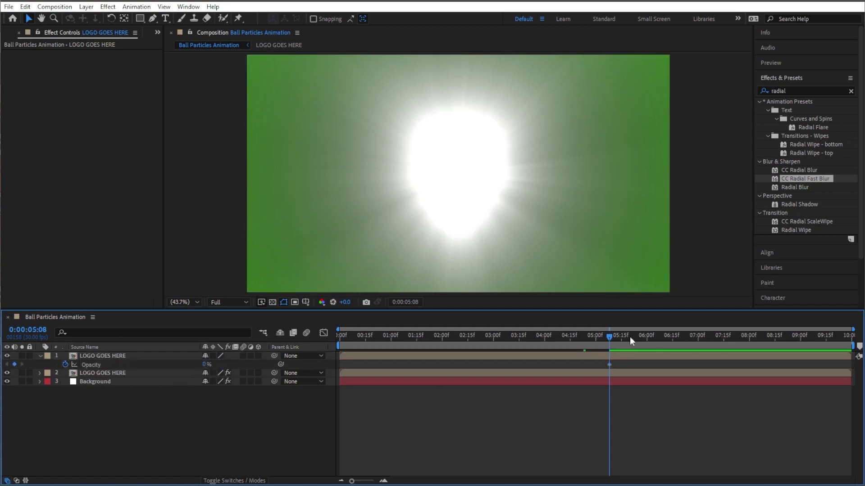
pyautogui.moveTo(612, 337); pyautogui.dragTo(621, 341)
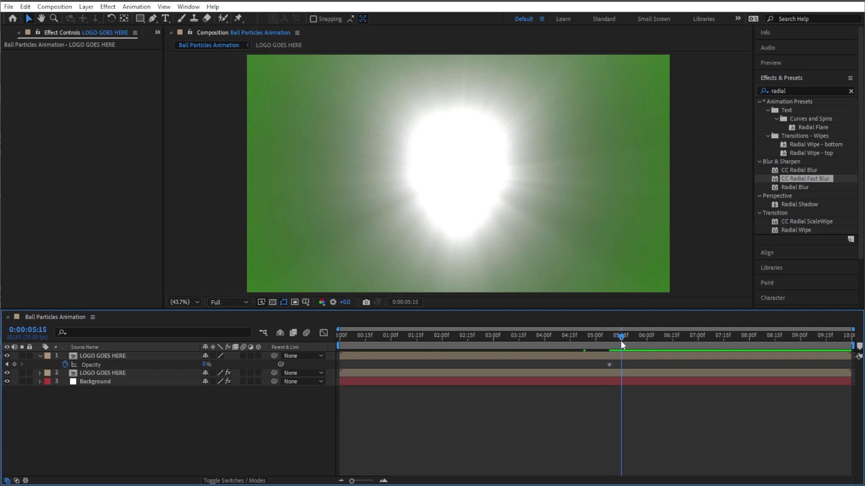
pyautogui.click(204, 364)
pyautogui.write('100')
pyautogui.press('Return')
pyautogui.moveTo(515, 334); pyautogui.dragTo(617, 335)
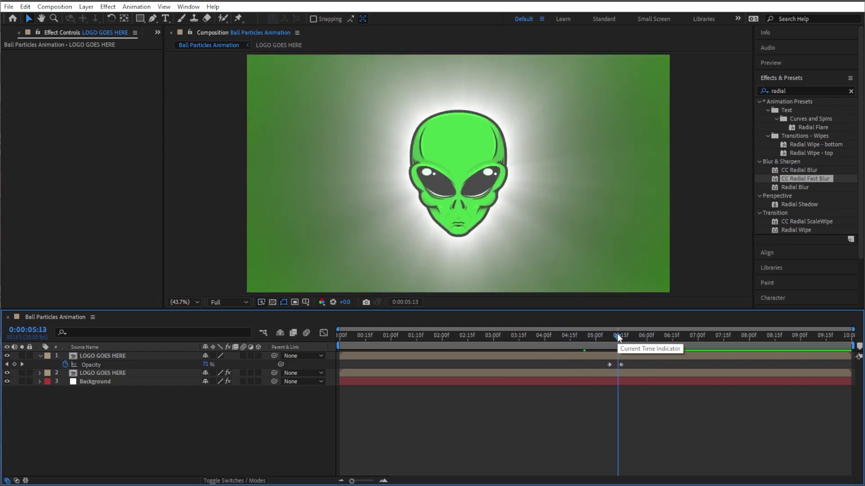
# Keyframe layer 2's Opacity at 100% at 5:08 and 0% at 5:15
pyautogui.click(609, 336)
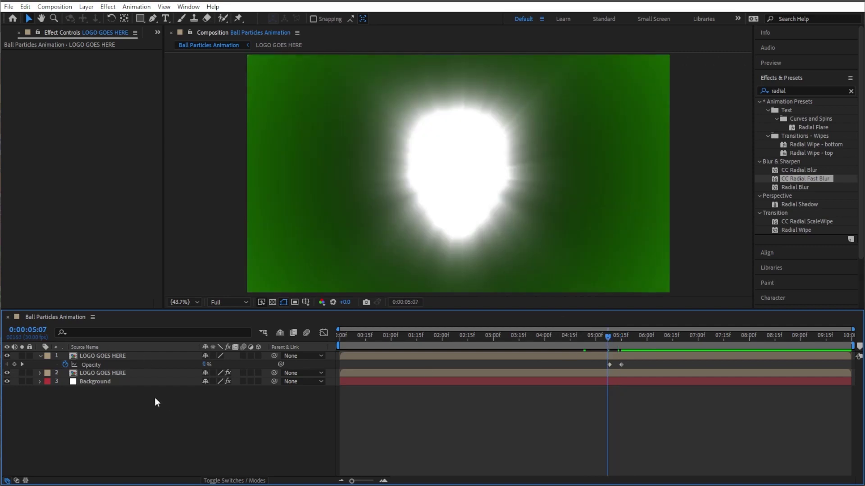
pyautogui.click(126, 373)
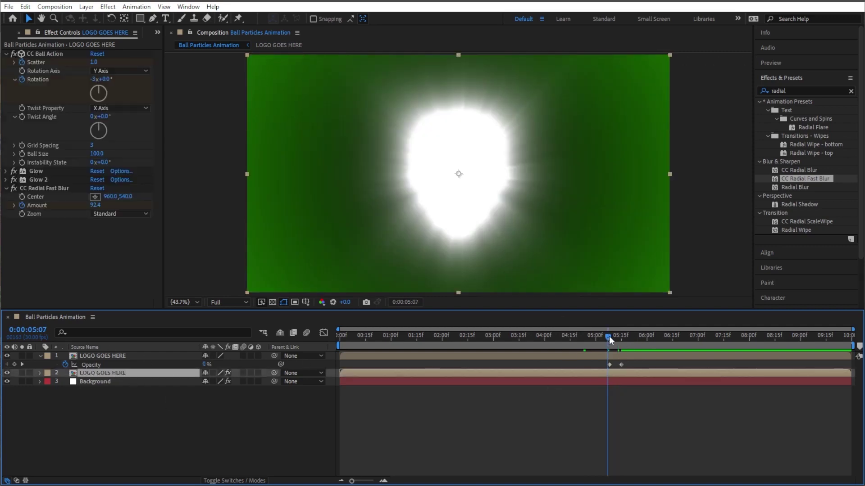
pyautogui.moveTo(609, 337)
pyautogui.mouseDown()
pyautogui.moveTo(602, 337)
pyautogui.moveTo(609, 338)
pyautogui.mouseUp()
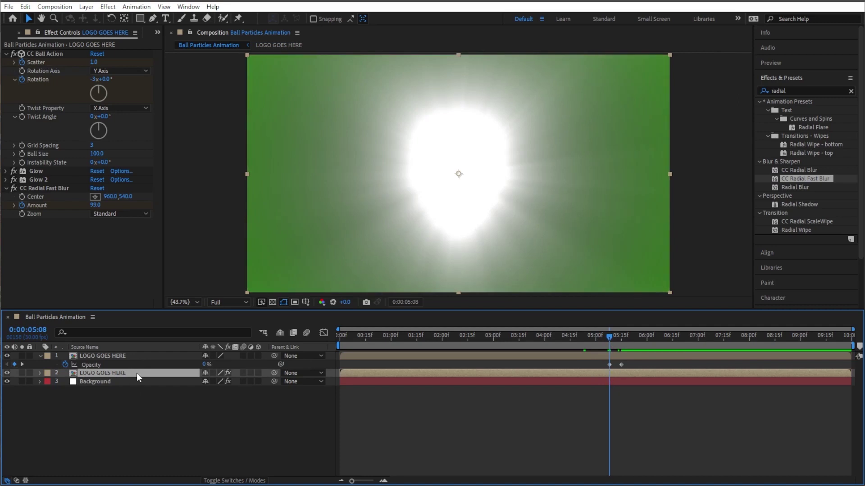
pyautogui.press('t')
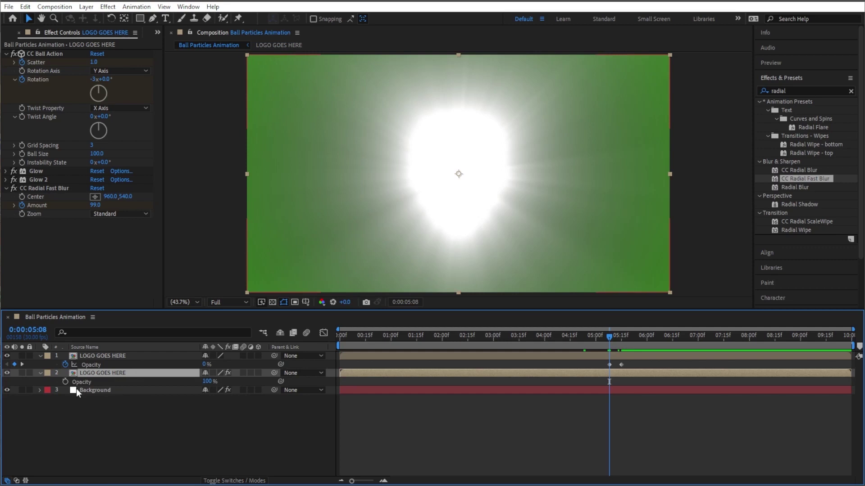
pyautogui.click(64, 382)
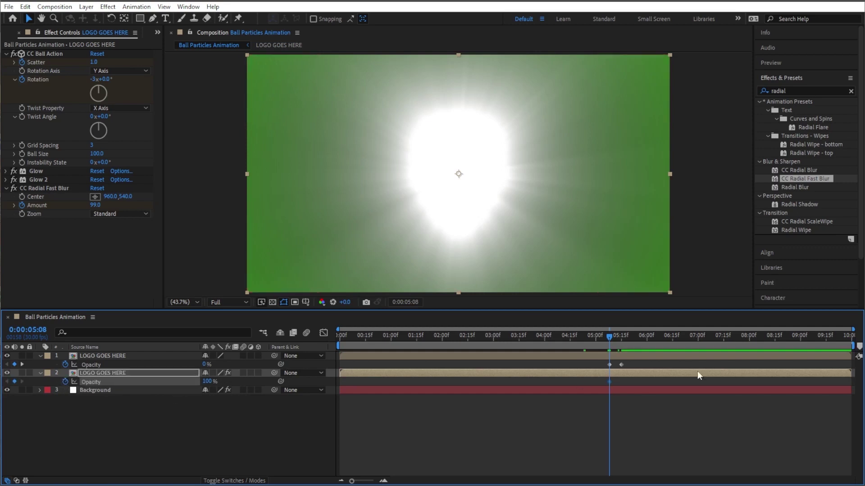
pyautogui.moveTo(610, 340); pyautogui.dragTo(622, 343)
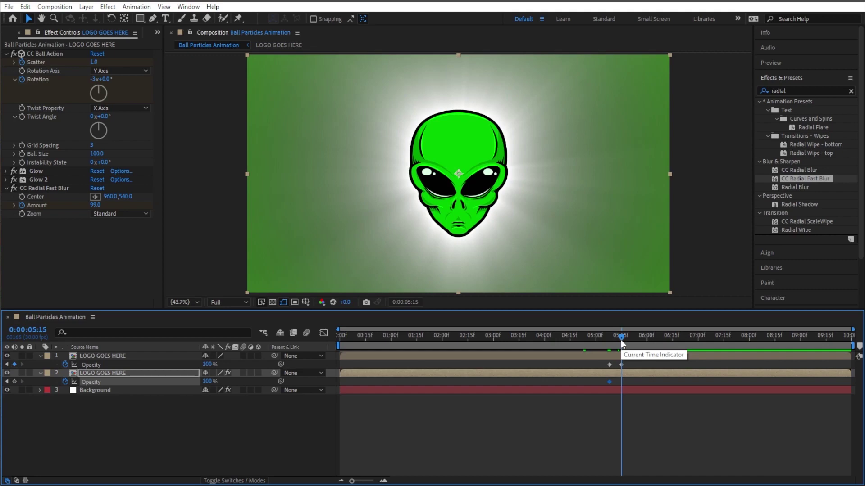
pyautogui.click(204, 381)
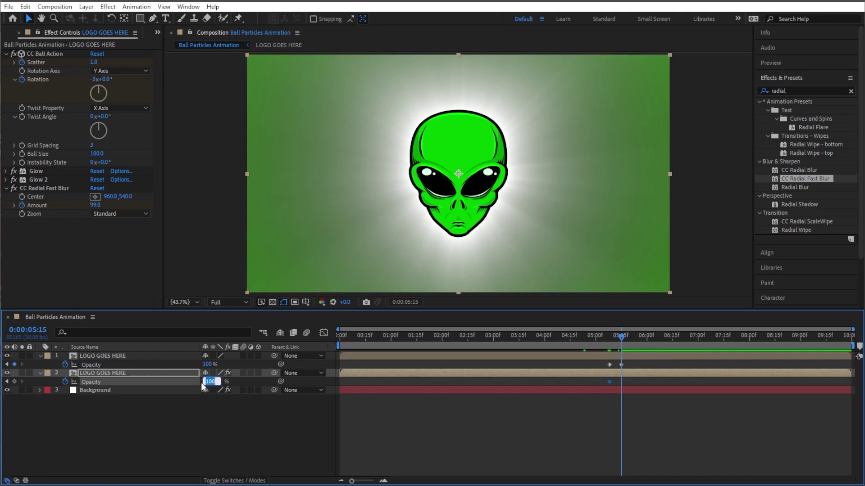
pyautogui.write('0')
pyautogui.press('Return')
pyautogui.moveTo(584, 336); pyautogui.dragTo(675, 348)
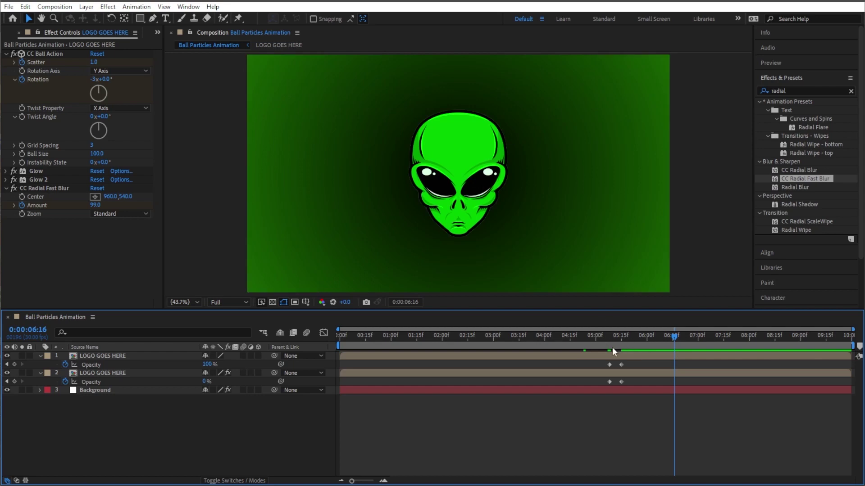
# Keyframe the top logo's Scale at 100% after the flash and 83% at a later time
pyautogui.moveTo(588, 335); pyautogui.dragTo(609, 337)
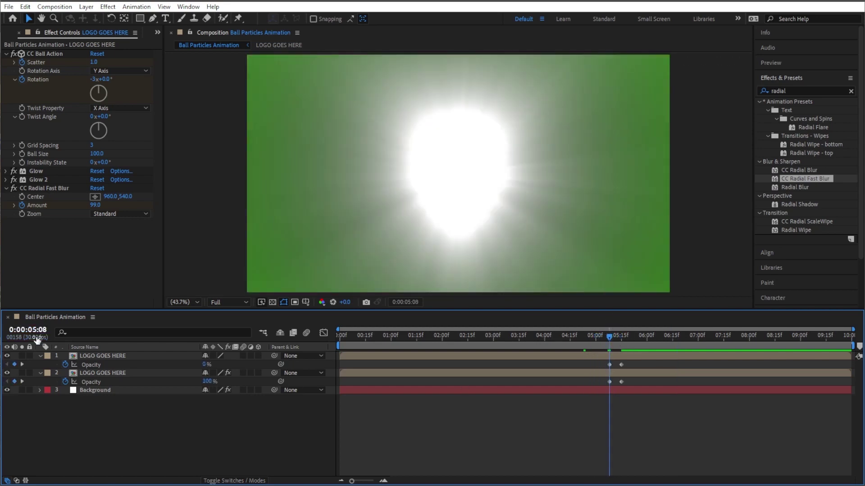
pyautogui.click(151, 355)
pyautogui.press('s')
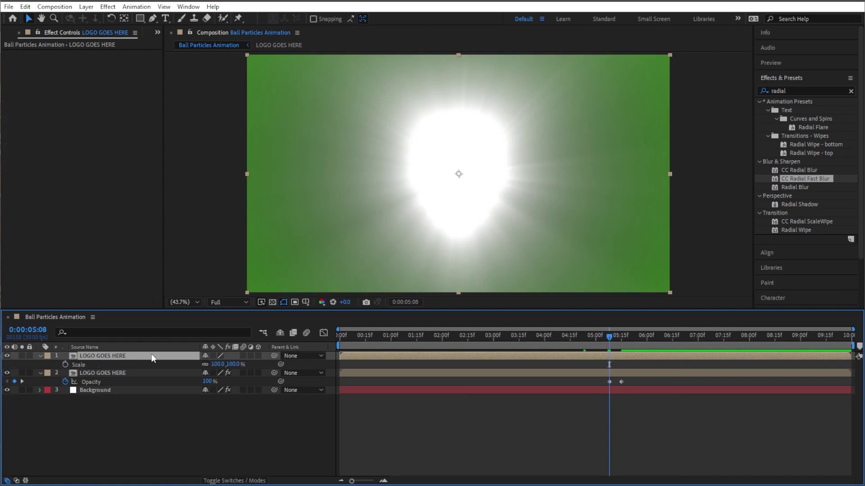
pyautogui.click(66, 365)
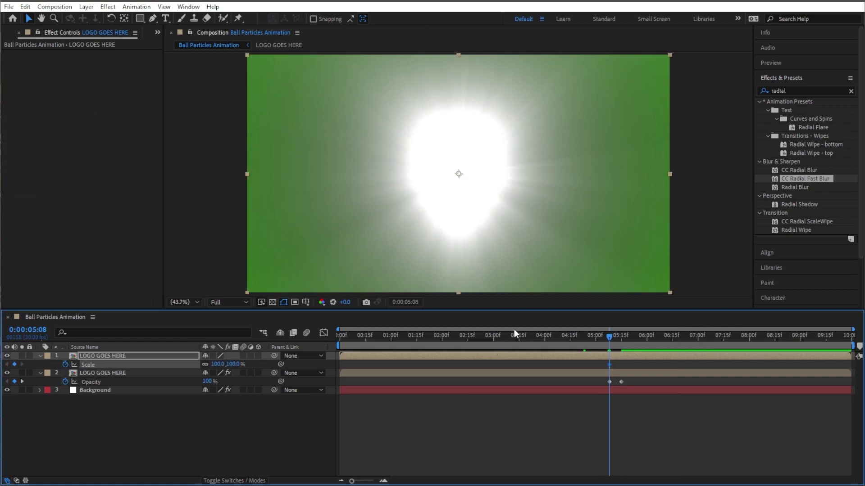
pyautogui.moveTo(612, 341); pyautogui.dragTo(699, 344)
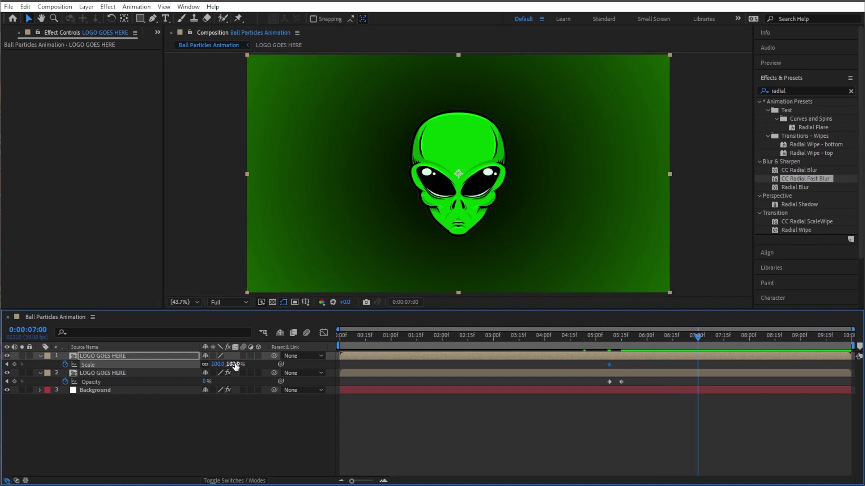
pyautogui.moveTo(233, 364); pyautogui.dragTo(228, 368)
pyautogui.moveTo(523, 338); pyautogui.dragTo(627, 339)
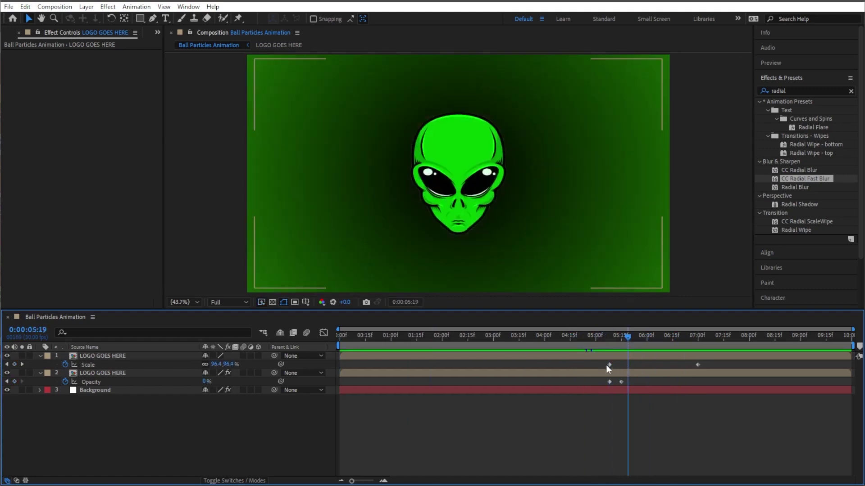
# Drag the final 83% Scale keyframe later to about the 8-second mark
pyautogui.click(686, 337)
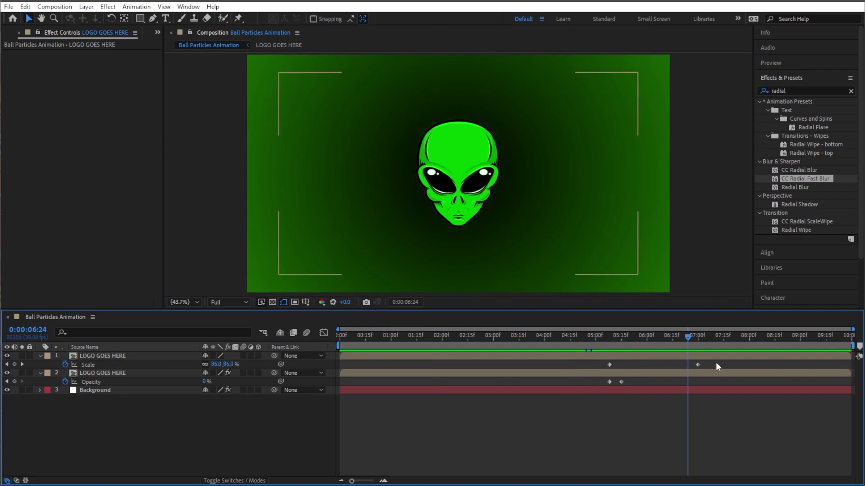
pyautogui.rightClick(698, 365)
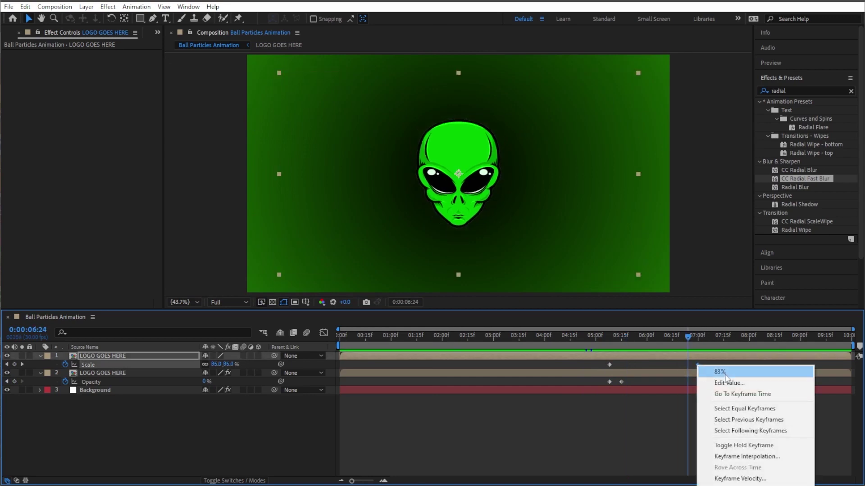
pyautogui.click(680, 411)
pyautogui.click(696, 364)
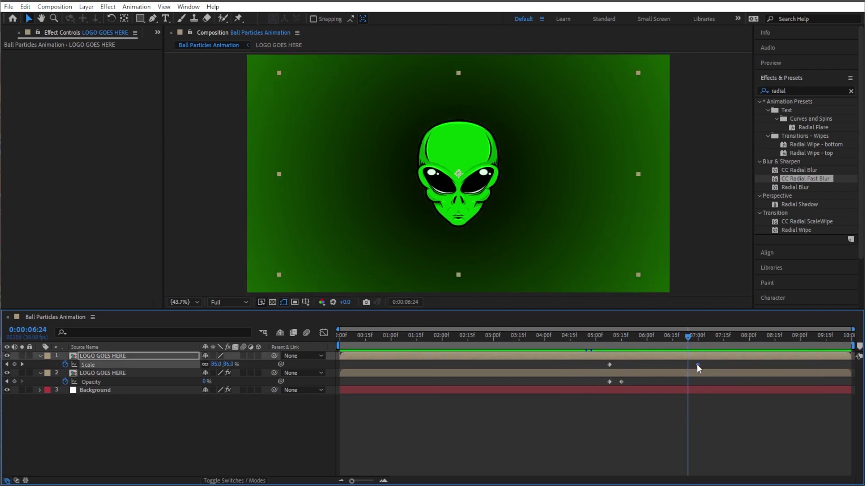
pyautogui.moveTo(696, 364); pyautogui.dragTo(749, 362)
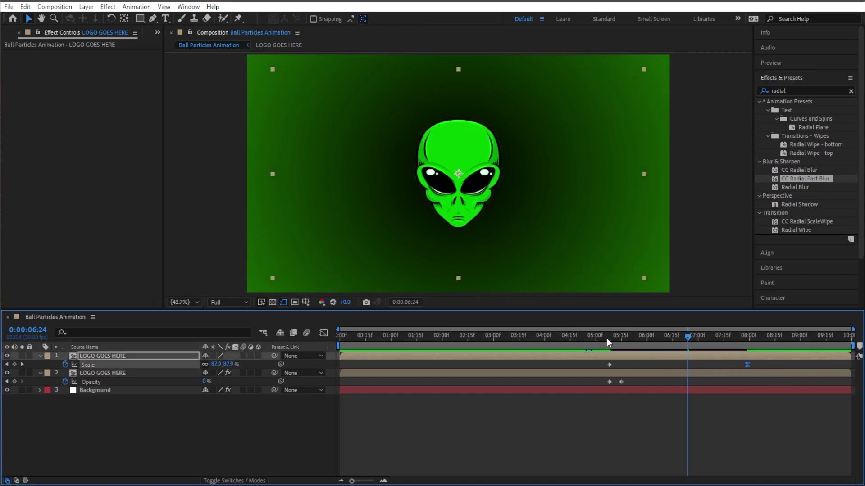
pyautogui.moveTo(612, 339); pyautogui.dragTo(686, 336)
# Preview the animation up to the logo reveal, then select layer 2 to show its CC Ball Action, Glow and Radial Fast Blur effects
pyautogui.press('space')
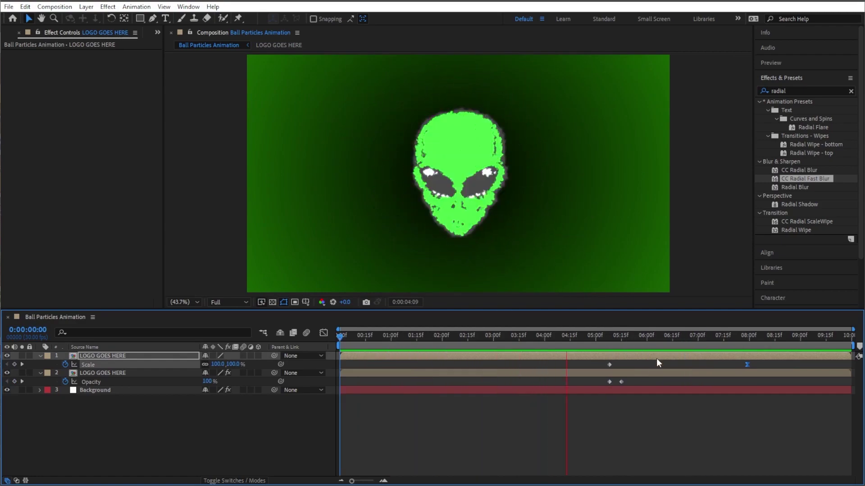
pyautogui.moveTo(593, 342); pyautogui.dragTo(491, 336)
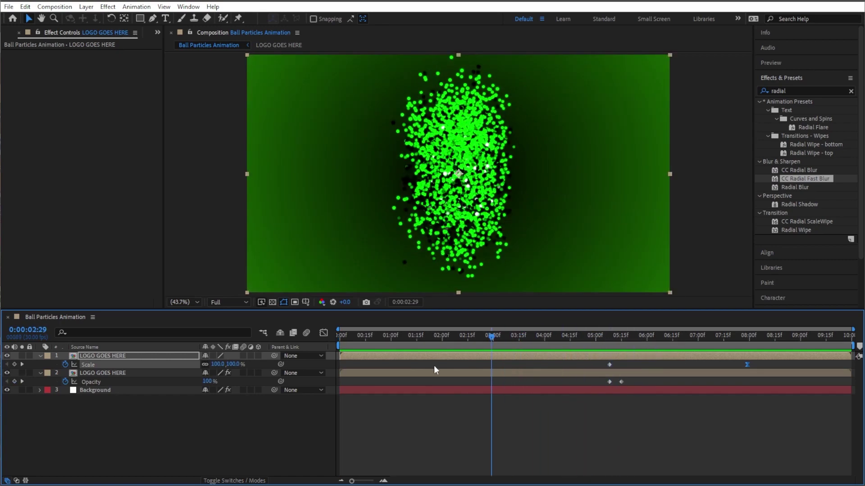
pyautogui.click(111, 374)
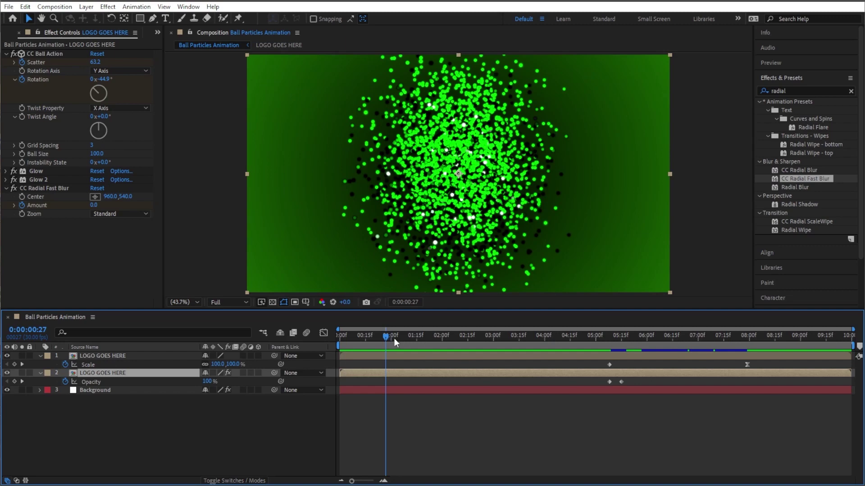
# Make CC Ball Action twist around the Y Axis with Twist Angle 8x+65.0°, and check the swirling particles
pyautogui.moveTo(394, 339); pyautogui.dragTo(413, 338)
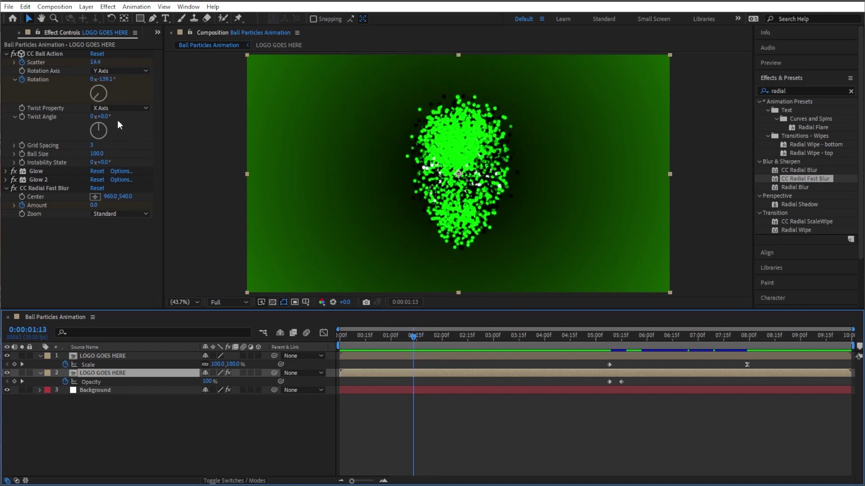
pyautogui.moveTo(100, 124); pyautogui.dragTo(132, 137)
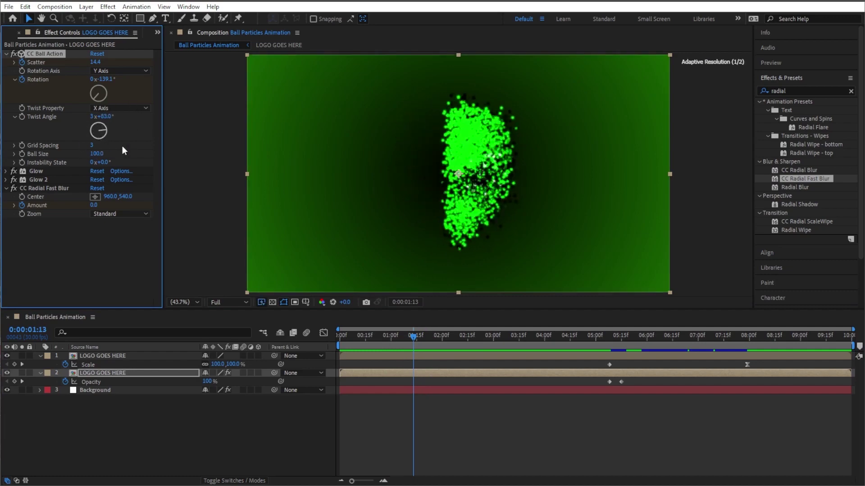
pyautogui.click(140, 110)
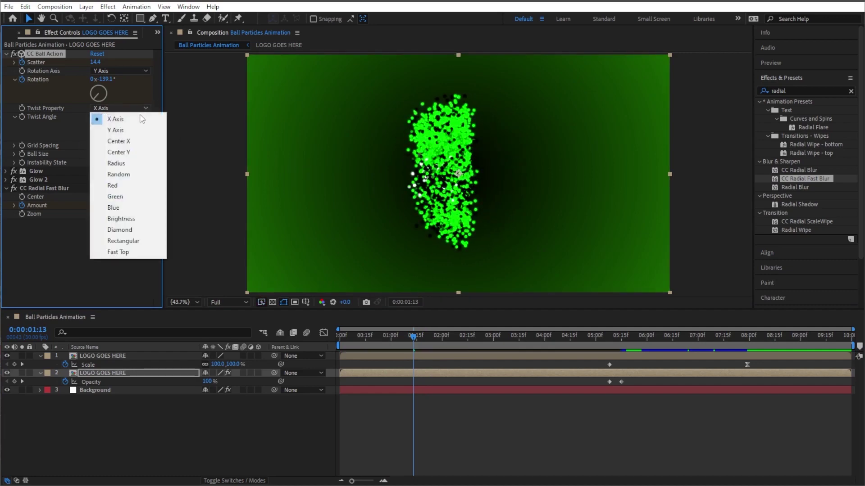
pyautogui.click(135, 131)
pyautogui.click(95, 117)
pyautogui.write('8')
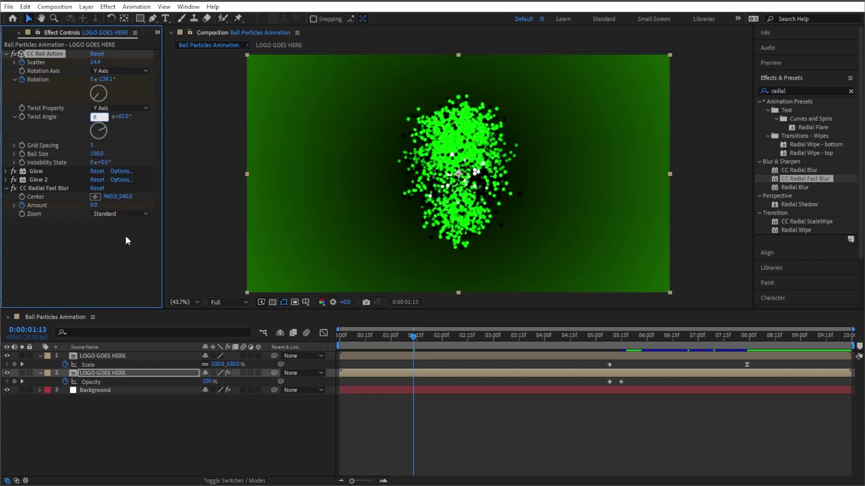
pyautogui.click(126, 236)
pyautogui.moveTo(412, 336); pyautogui.dragTo(377, 337)
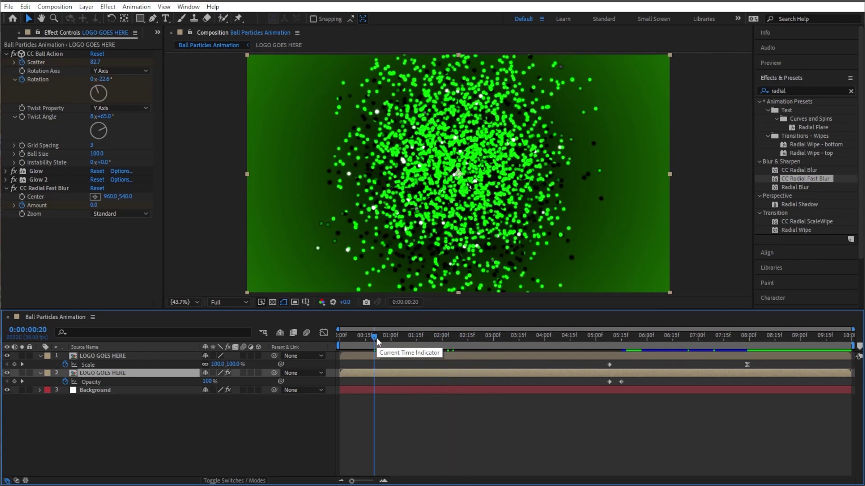